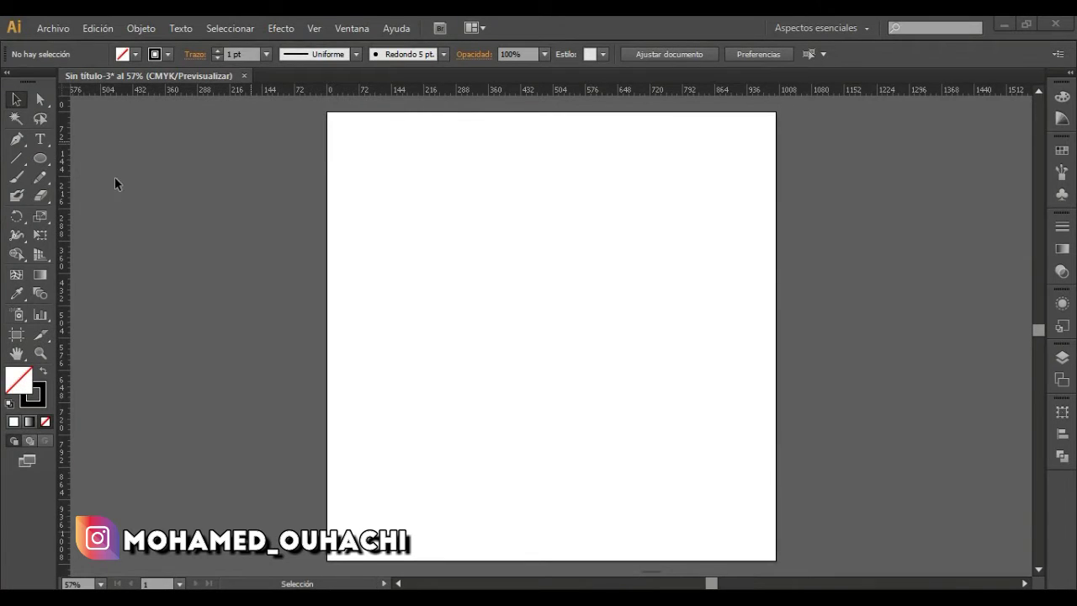
Create a 3-sided polygon with a 100 px radius on the artboard
click(47, 157)
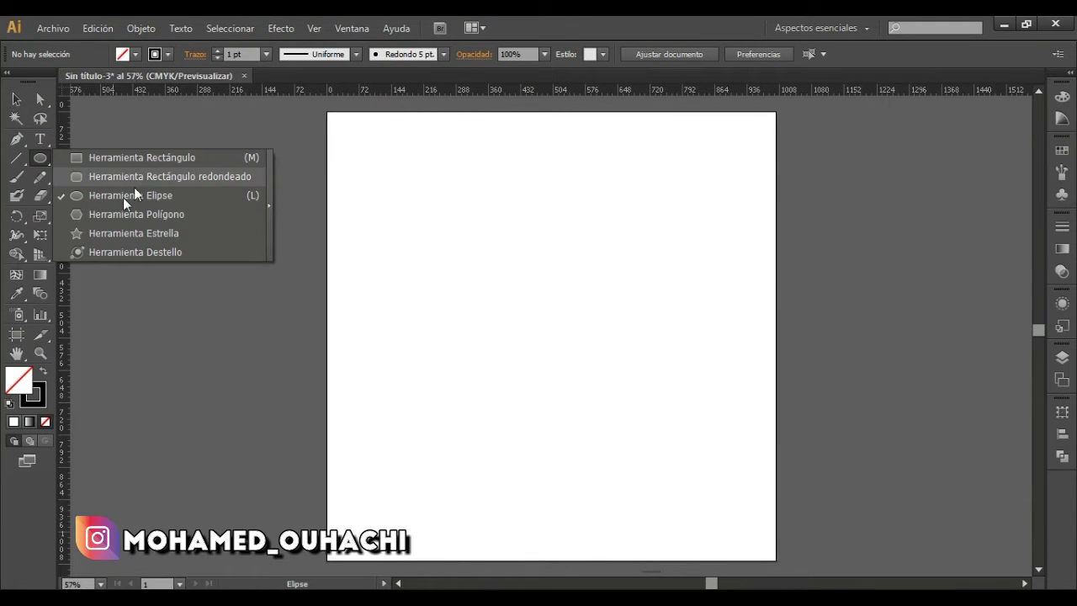
click(83, 214)
click(519, 283)
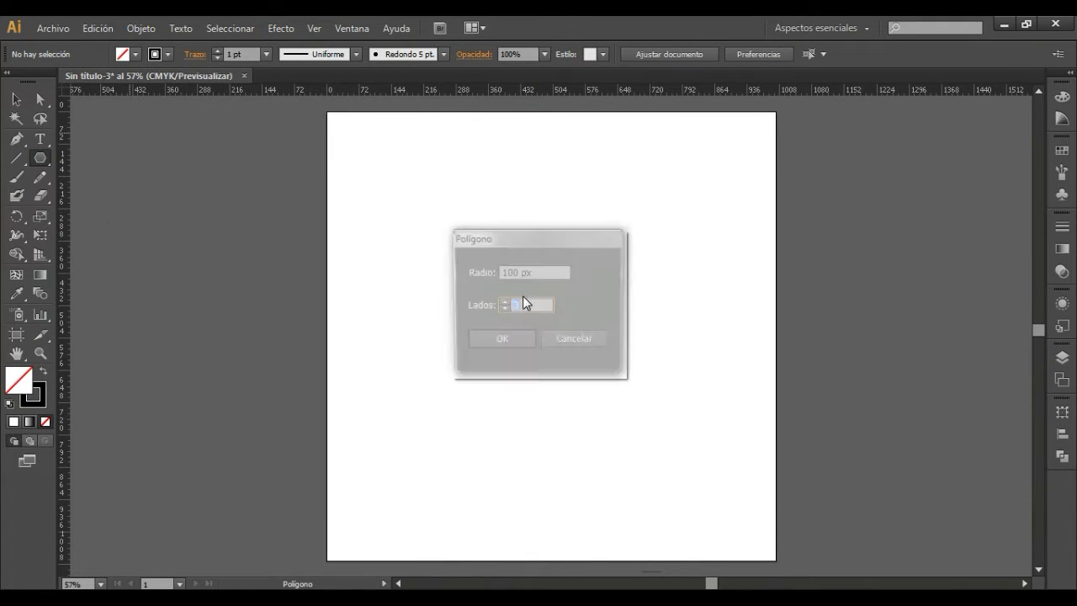
double_click(519, 273)
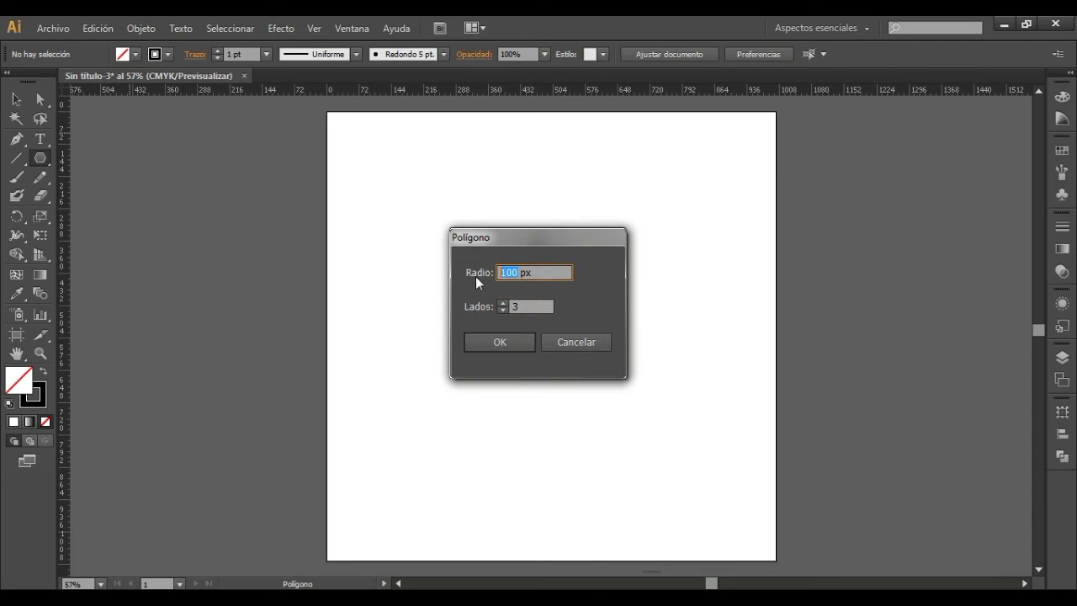
double_click(531, 307)
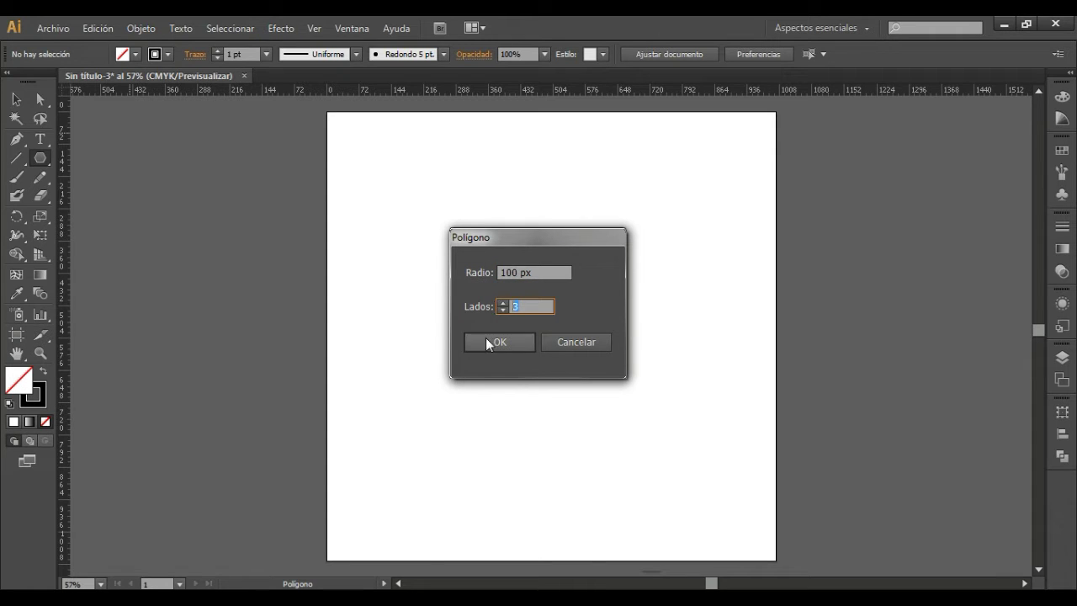
click(487, 342)
Scale and narrow the triangle to about 626 by 737 px and move it near the artboard top
key(v)
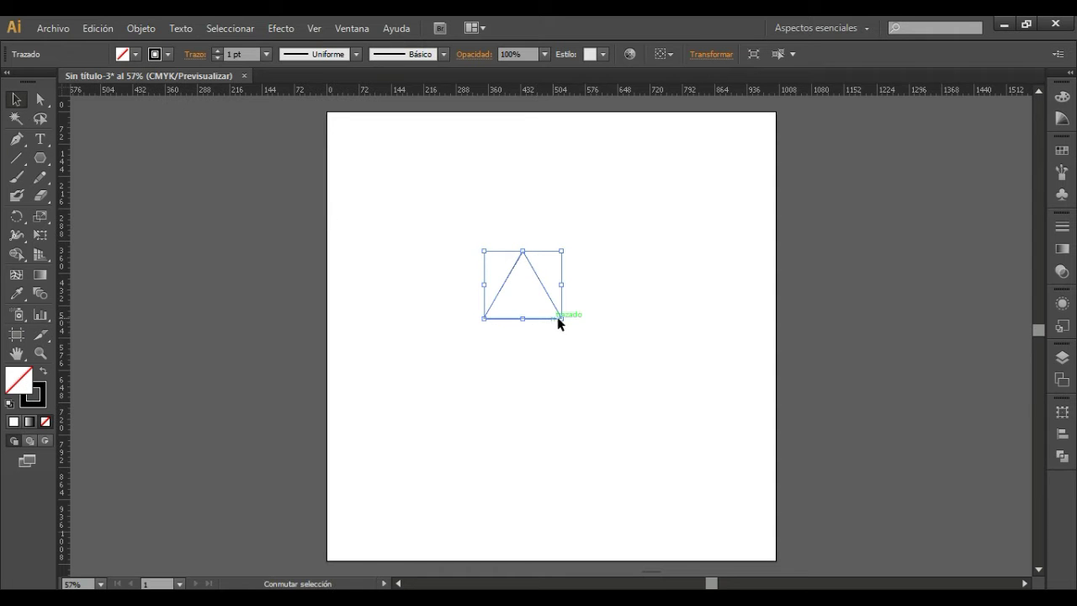
drag(561, 318, 637, 404)
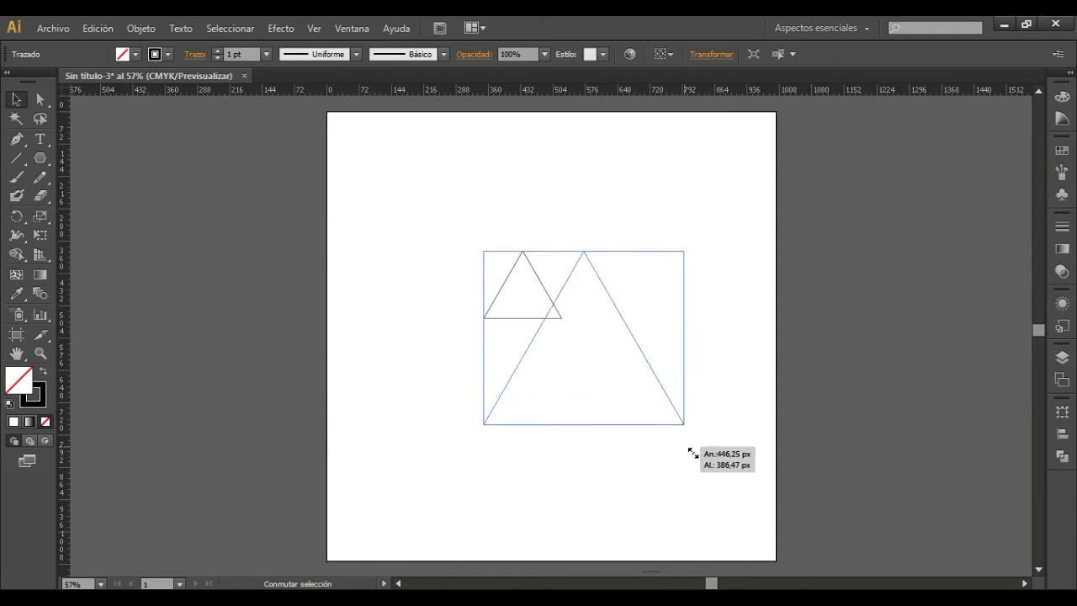
drag(637, 405, 764, 493)
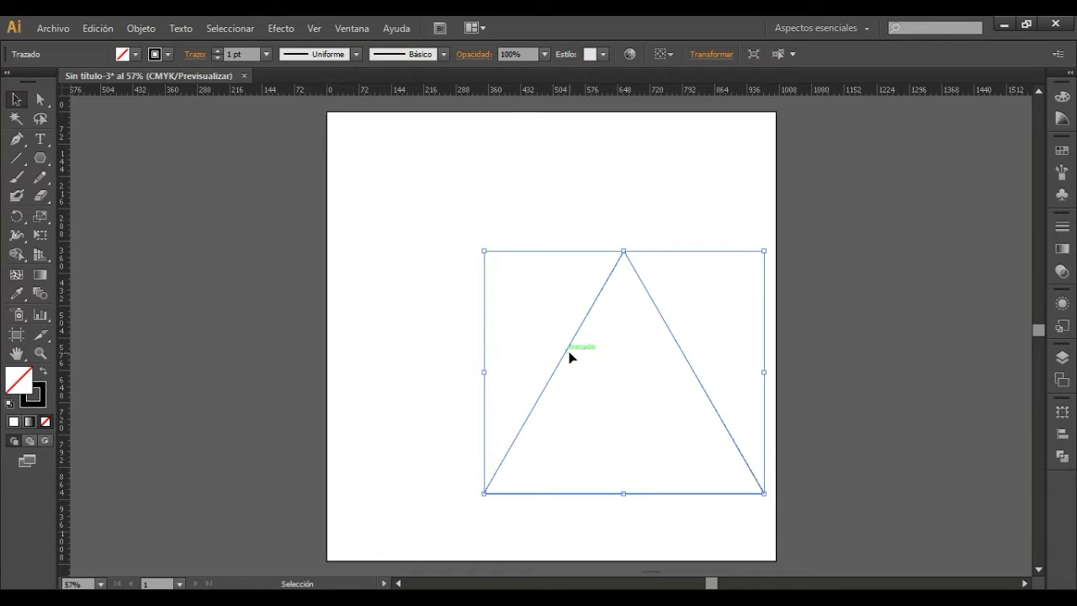
drag(564, 350, 492, 307)
drag(693, 325, 597, 325)
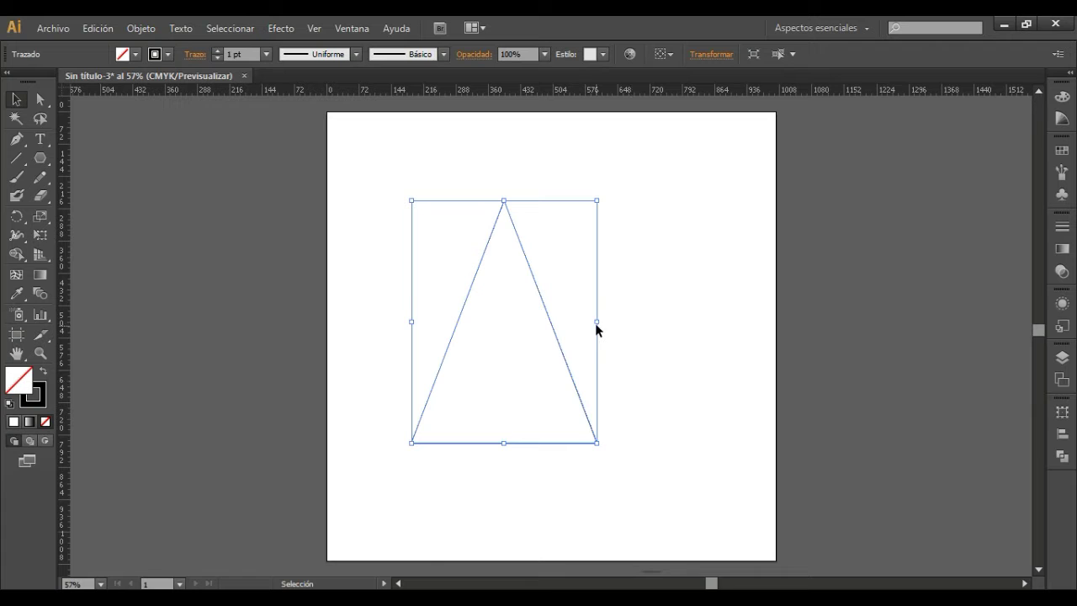
drag(596, 323, 618, 322)
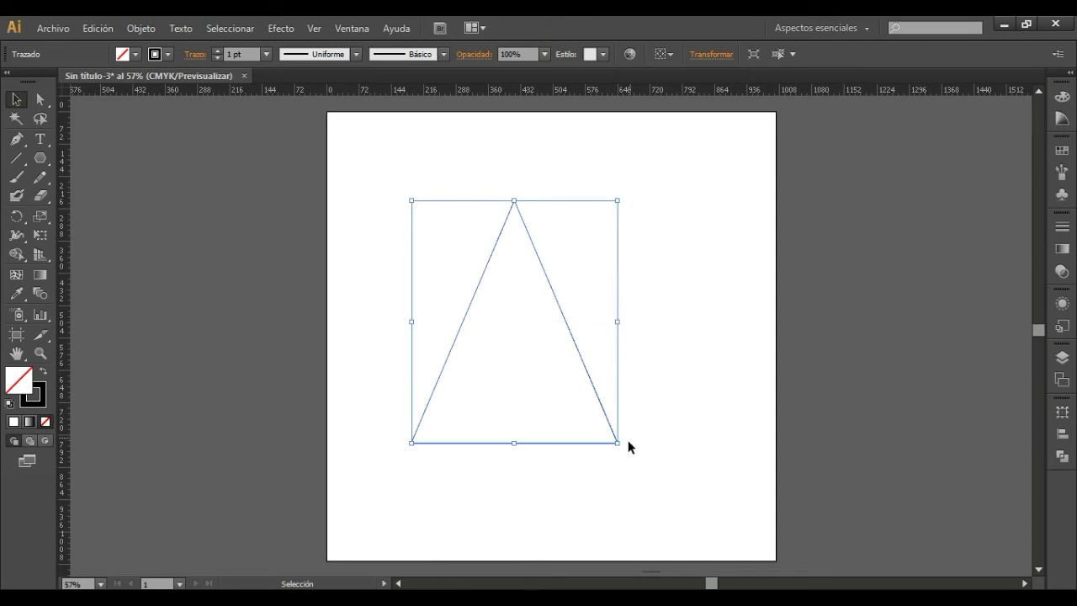
drag(619, 442, 698, 527)
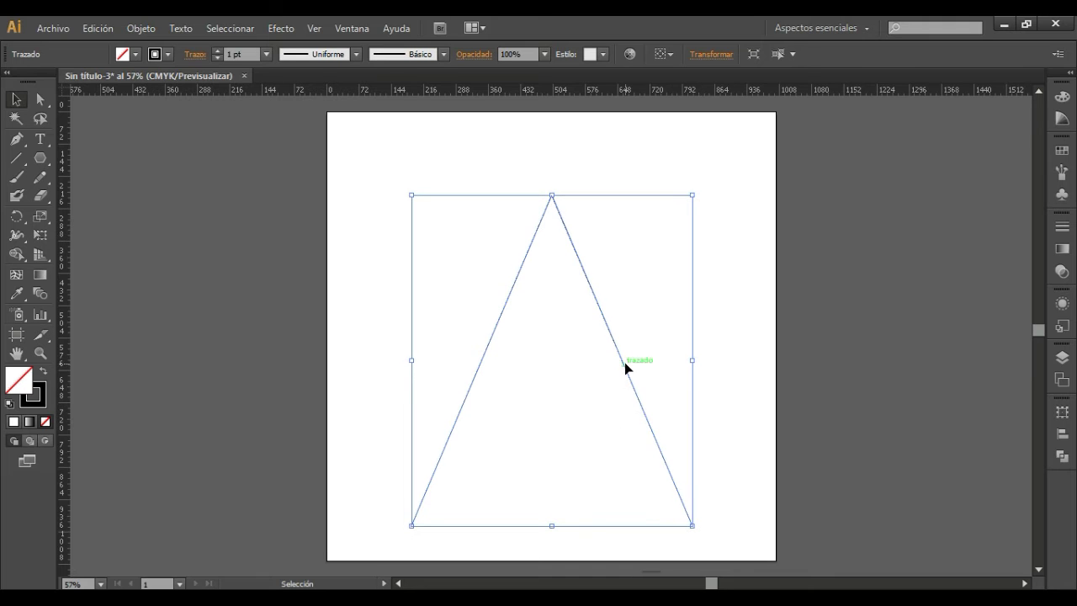
mouse_move(624, 362)
mouse_down()
mouse_move(613, 342)
mouse_move(621, 308)
mouse_up()
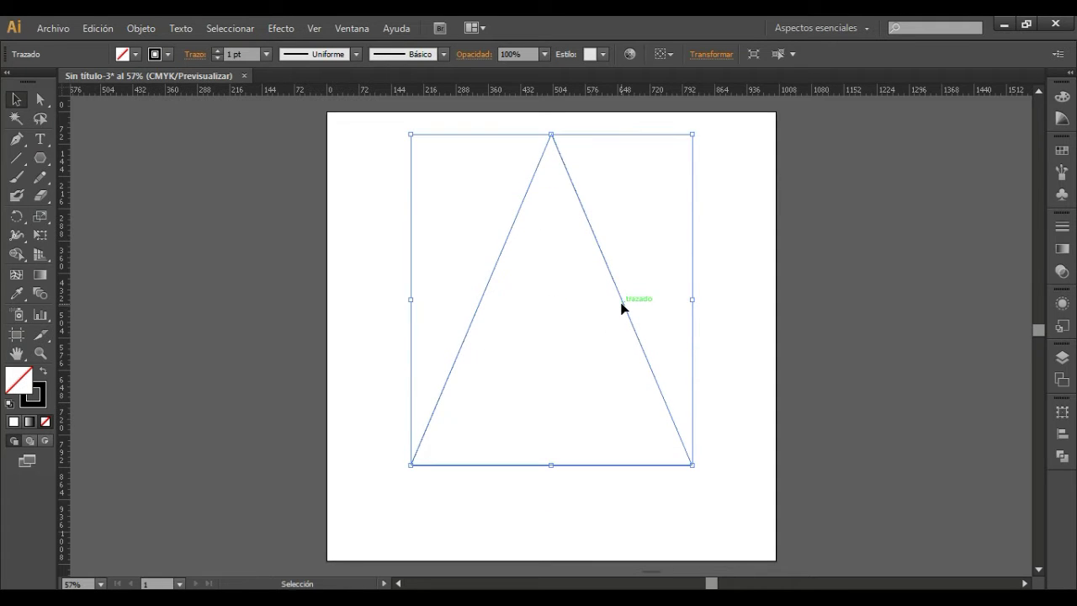
click(753, 343)
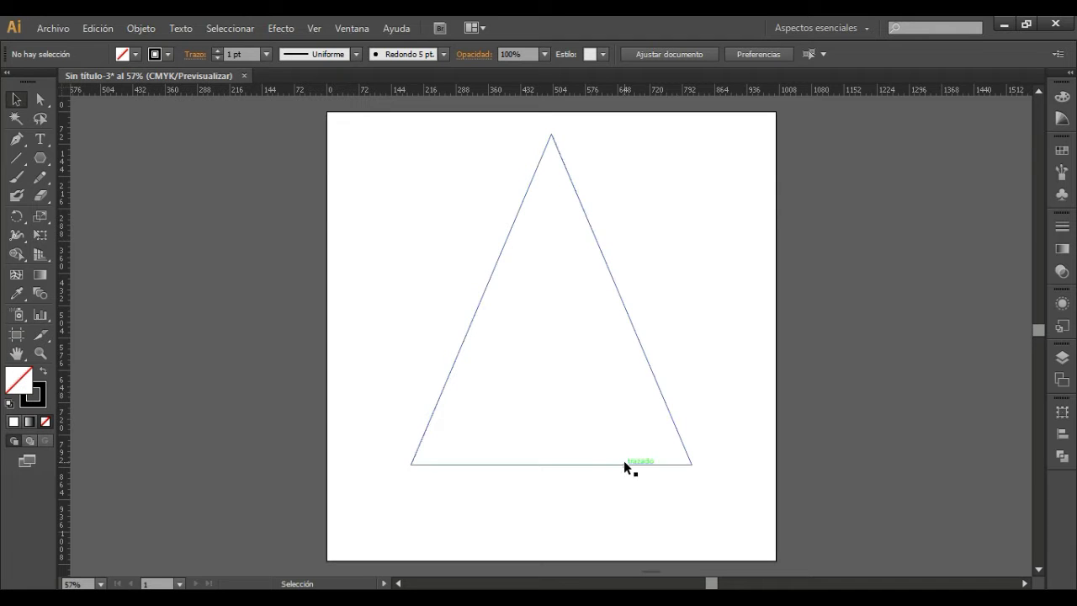
Alt-drag a copy of the triangle 237.19 px straight down so the two outlines overlap
click(477, 314)
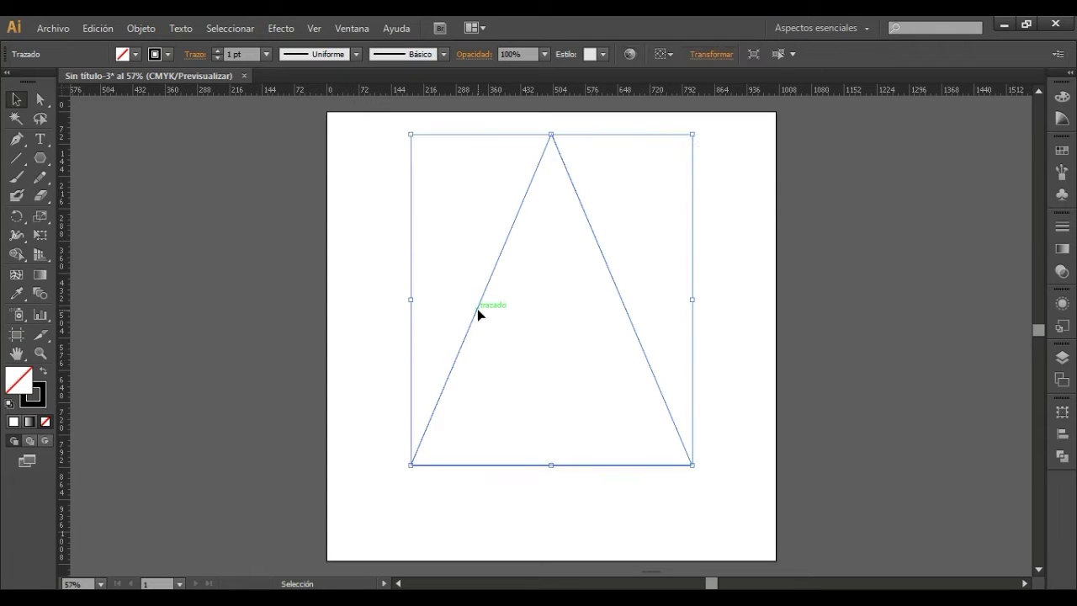
click(372, 295)
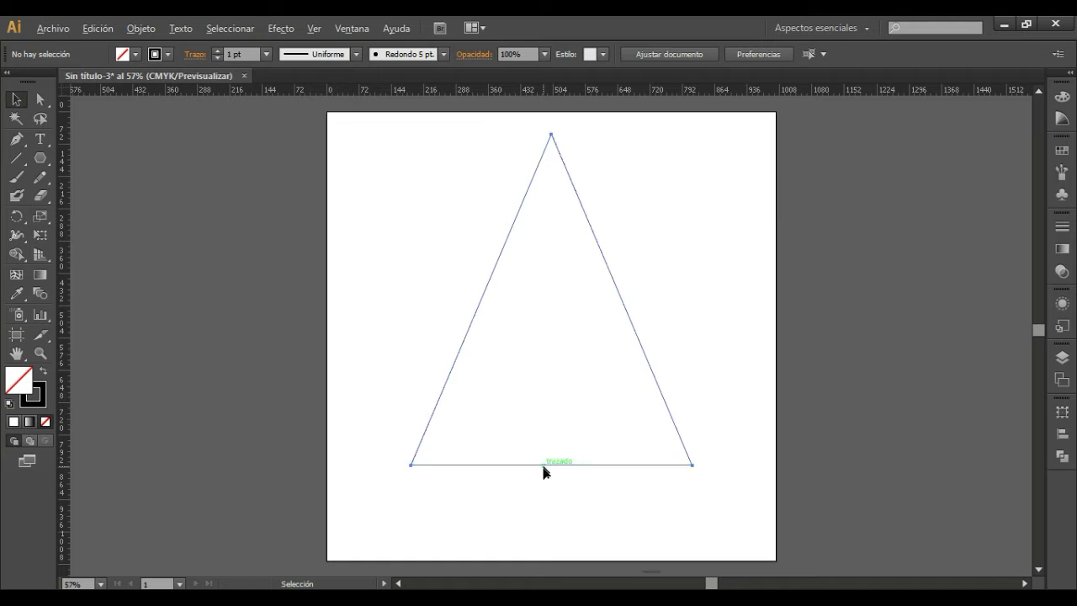
drag(543, 466, 539, 566)
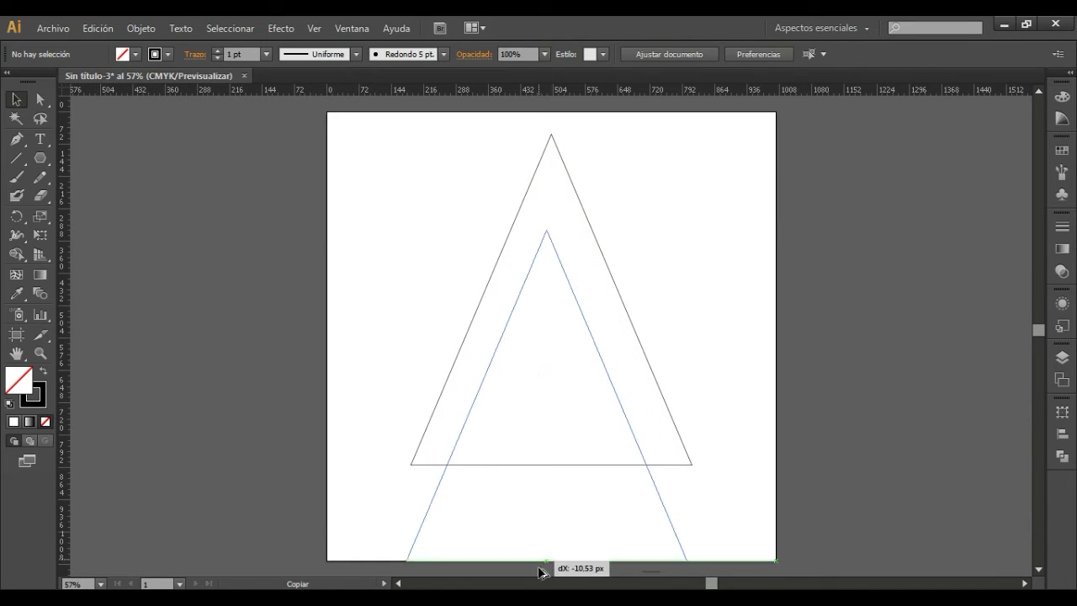
drag(538, 572, 545, 488)
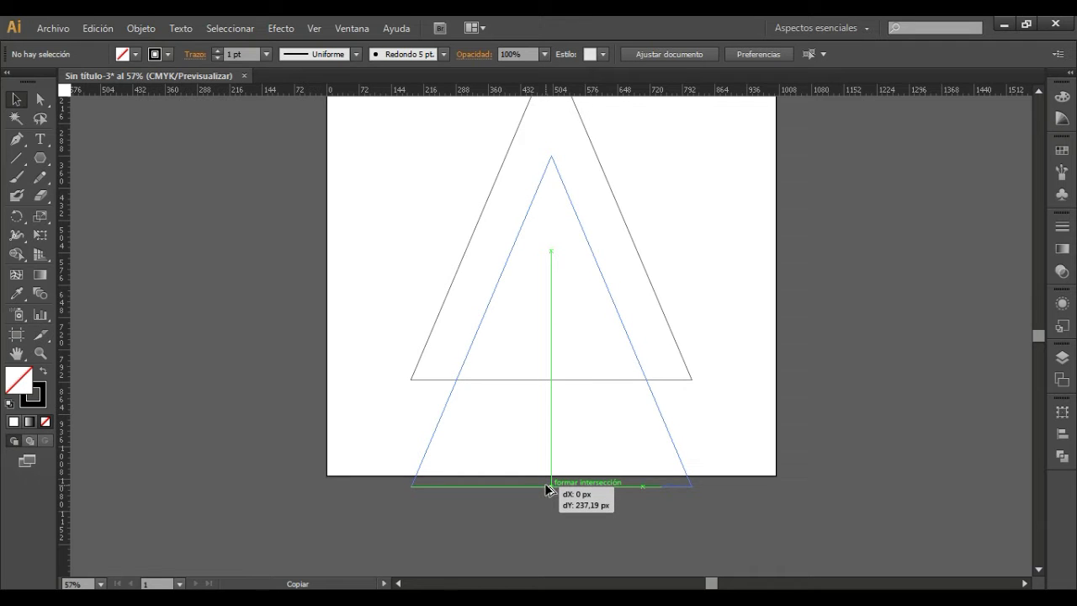
drag(546, 488, 545, 488)
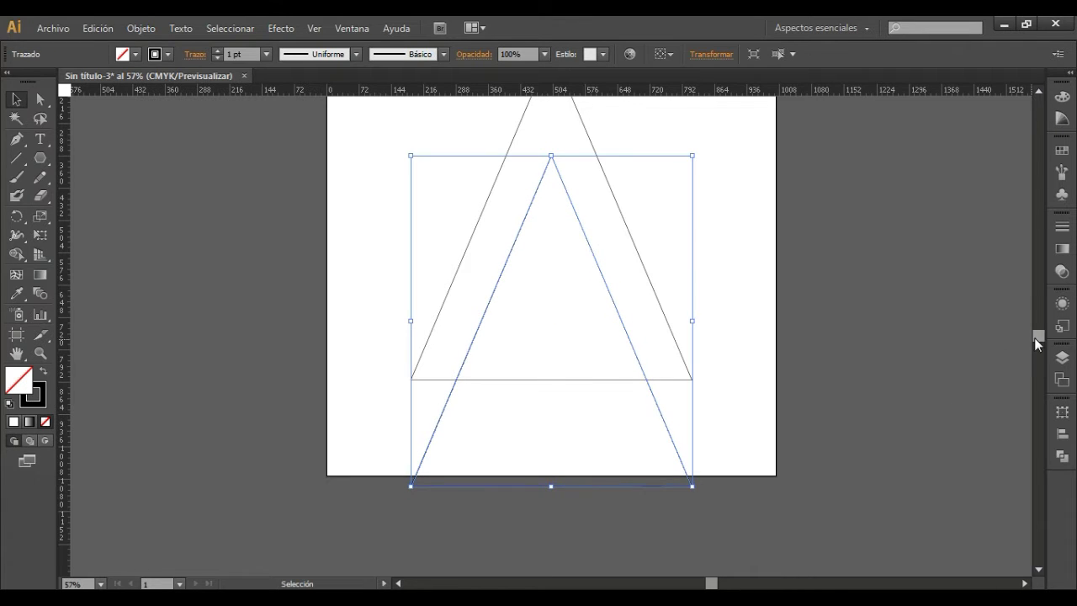
drag(1034, 337, 1035, 334)
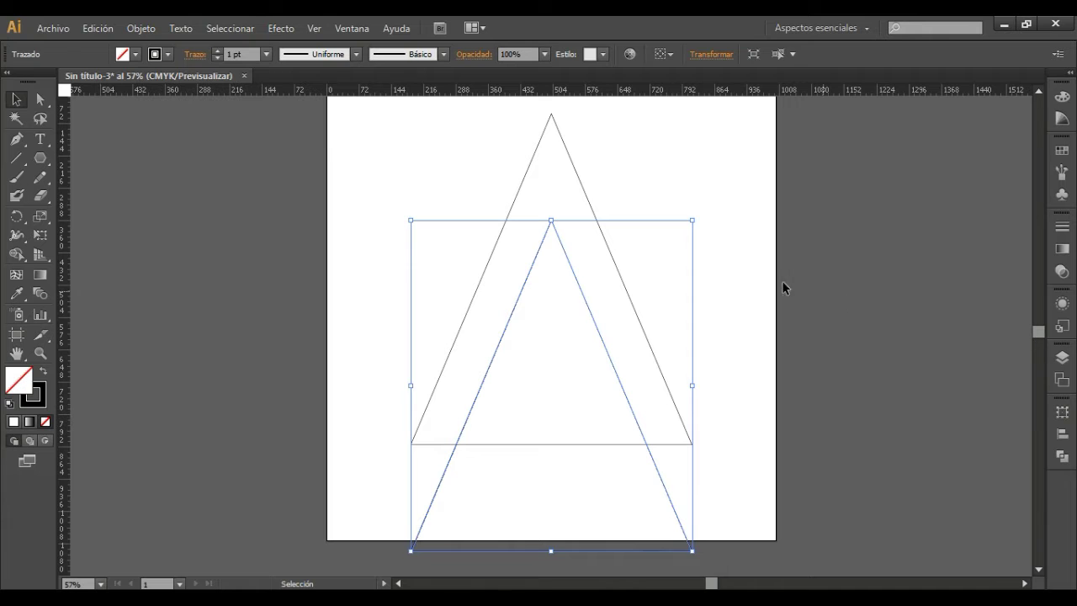
click(743, 286)
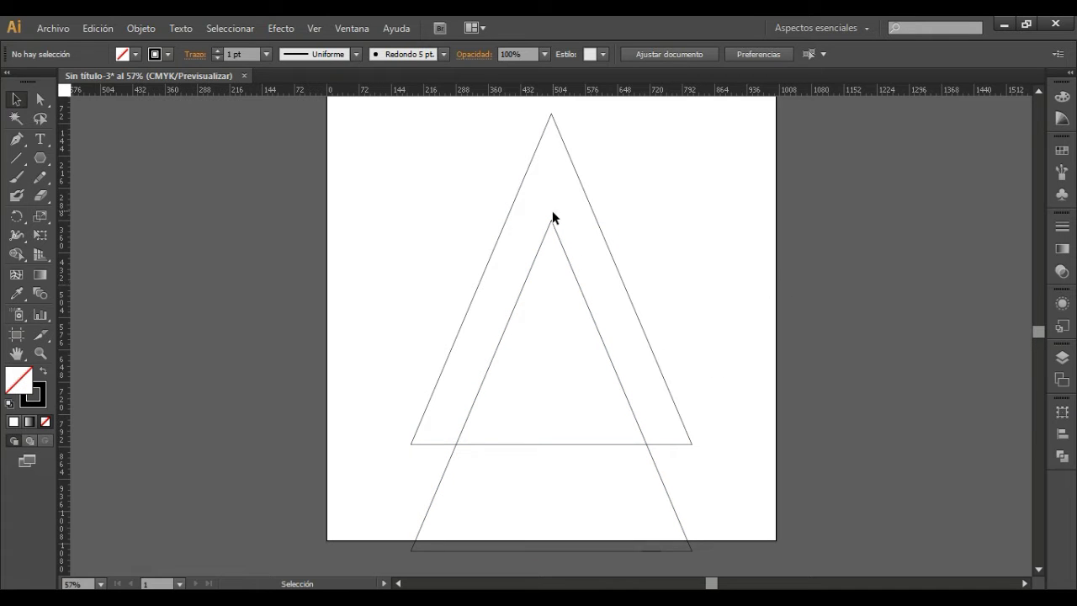
drag(552, 217, 549, 126)
Draw a large circle across the triangles' bases and nudge it down two steps
click(47, 159)
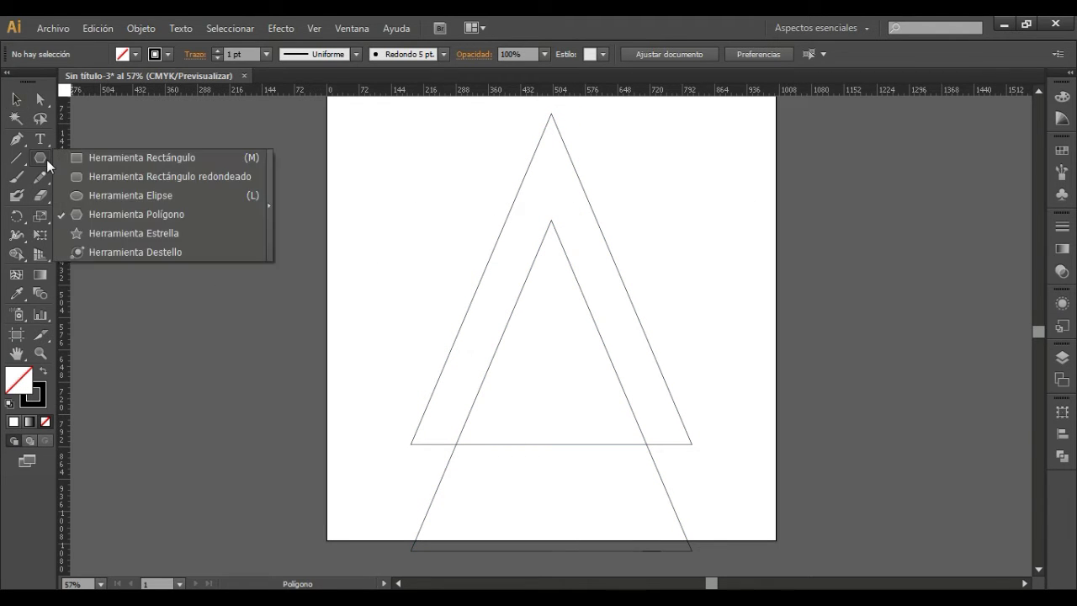
click(92, 197)
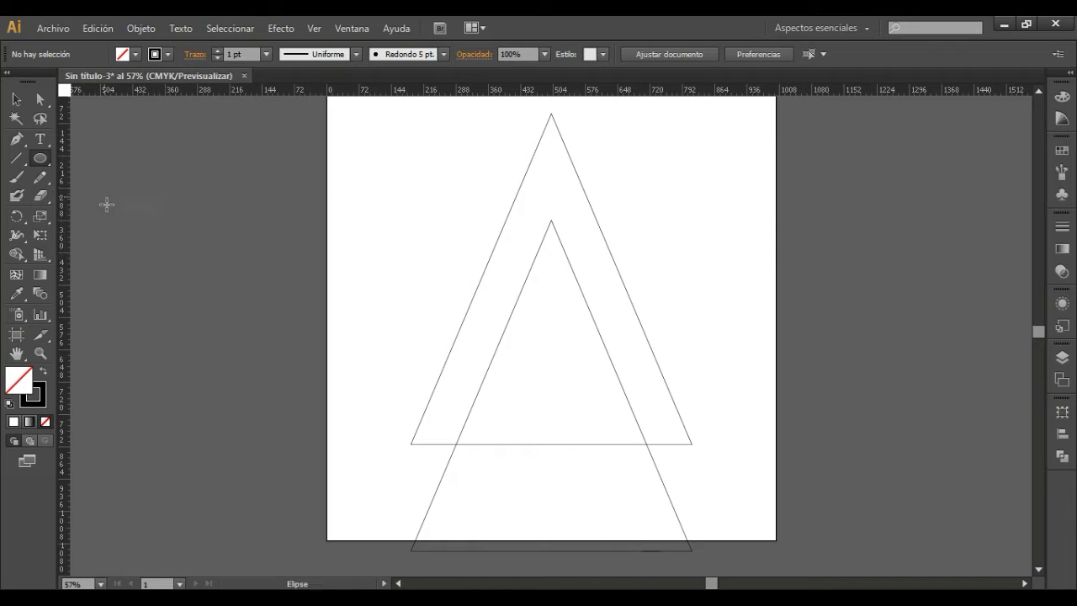
drag(416, 314, 677, 345)
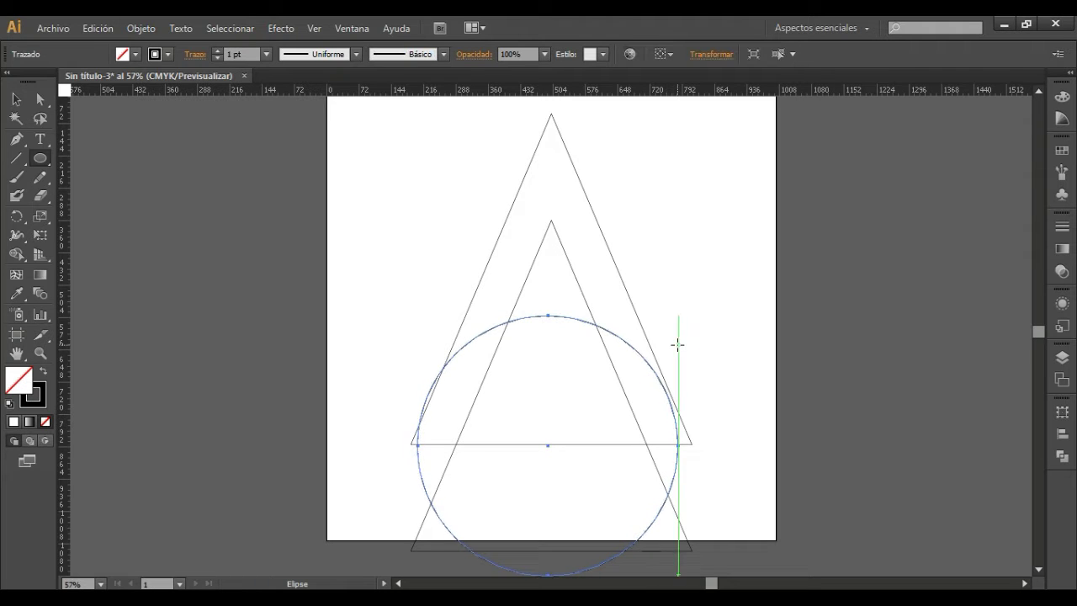
key(Down)
key(Down)
key(Down)
key(Down)
key(Down)
key(Down)
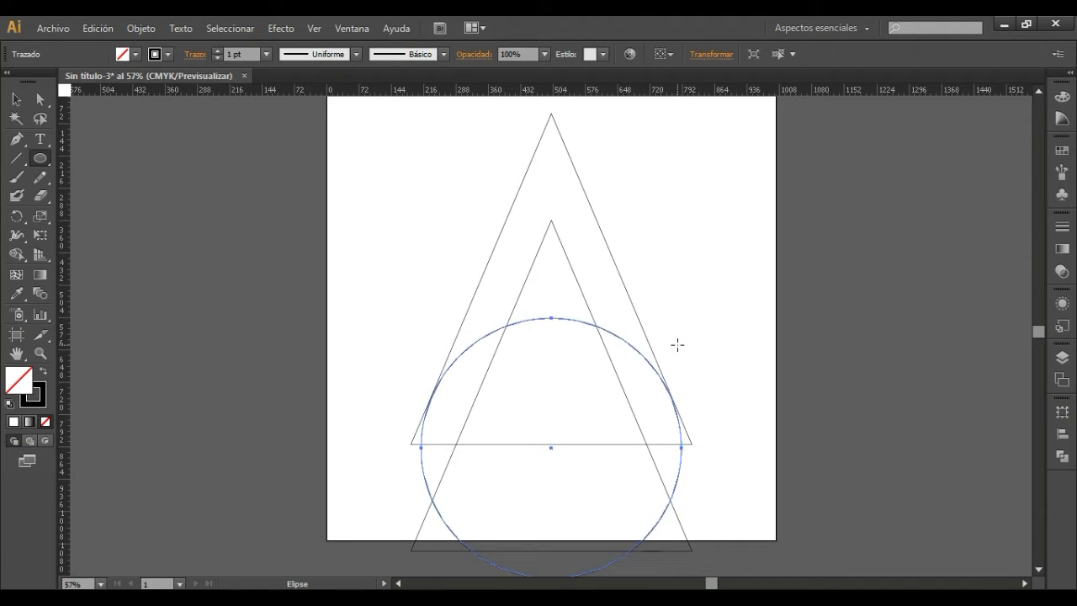
key(Down)
key(Down)
key(Down)
key(Down)
key(Down)
key(Down)
key(Down)
key(Down)
key(Down)
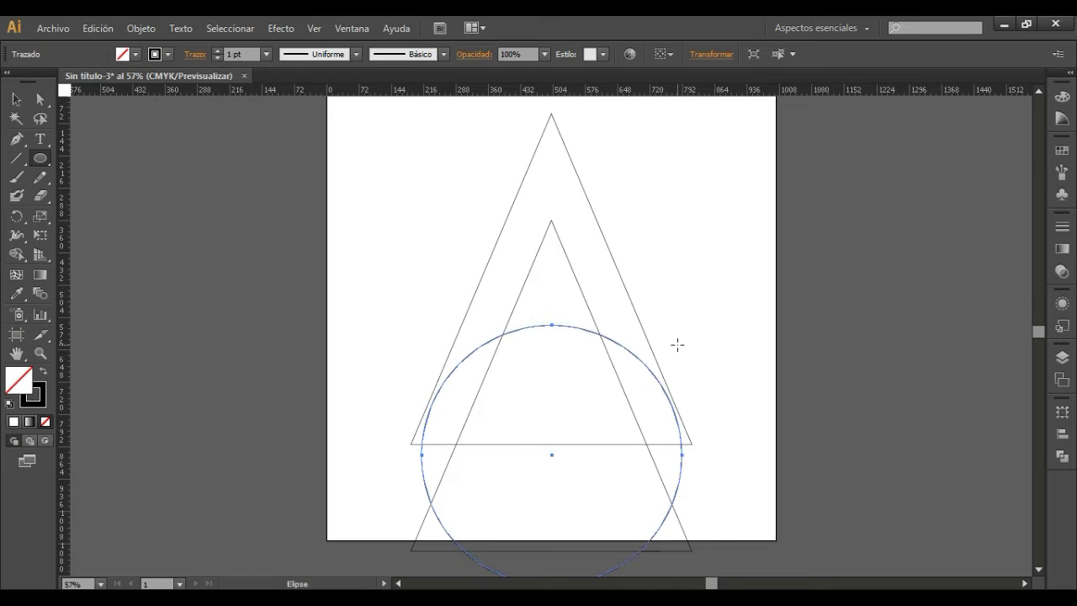
Nudge the circle back up one step and check it is centred on the triangles
click(16, 100)
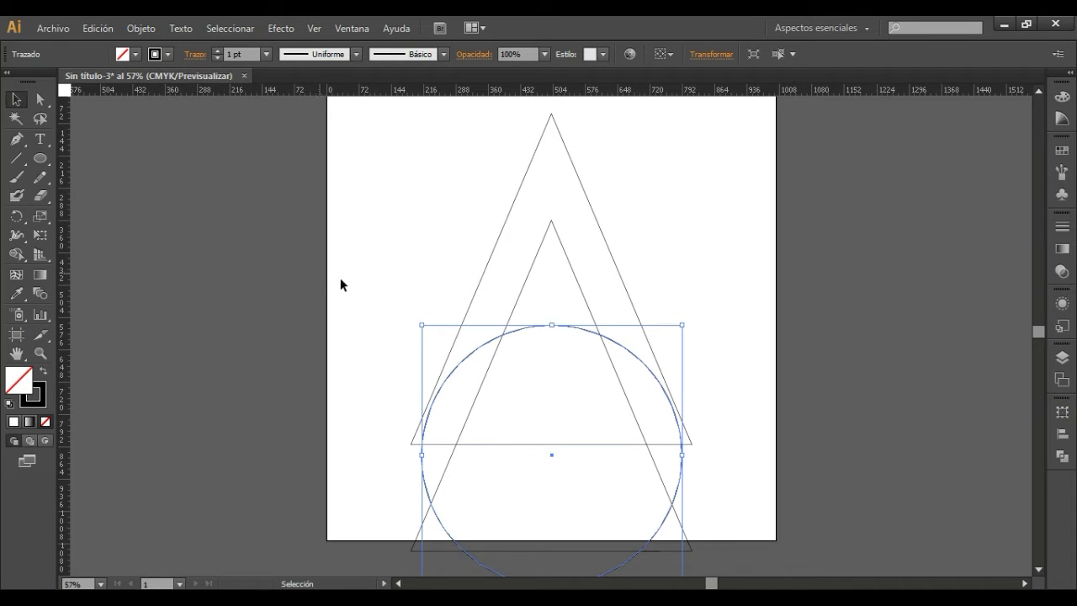
key(Up)
key(Up)
key(Up)
key(Up)
key(Up)
key(Up)
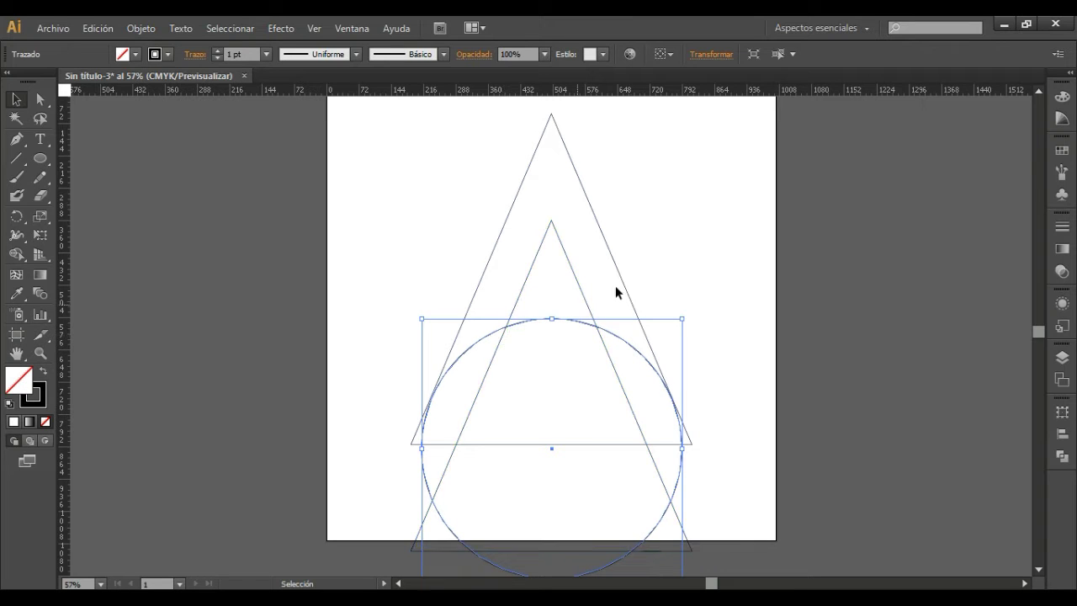
click(688, 252)
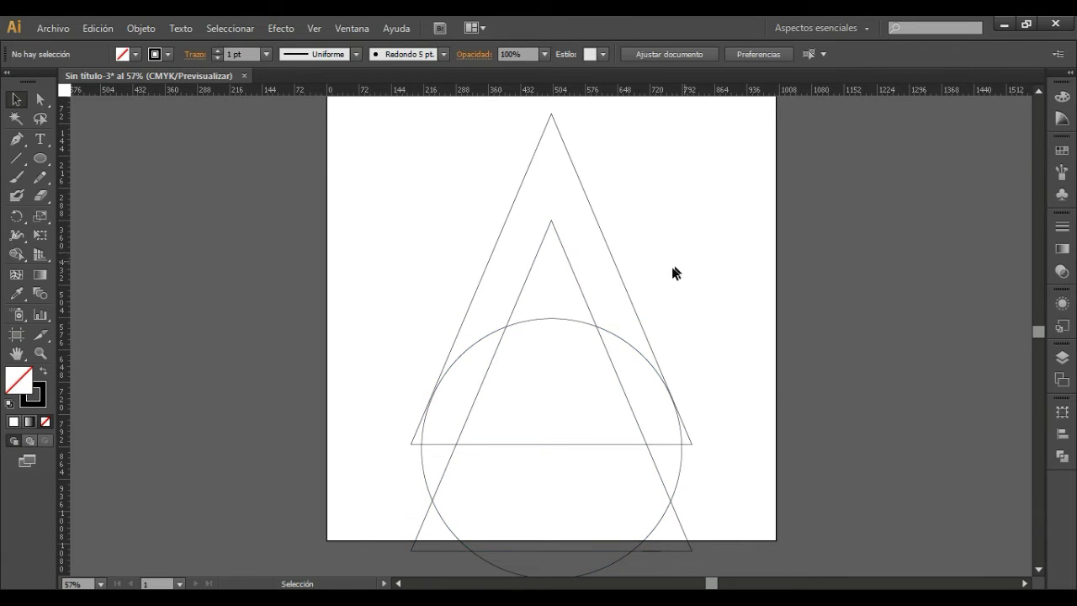
click(606, 329)
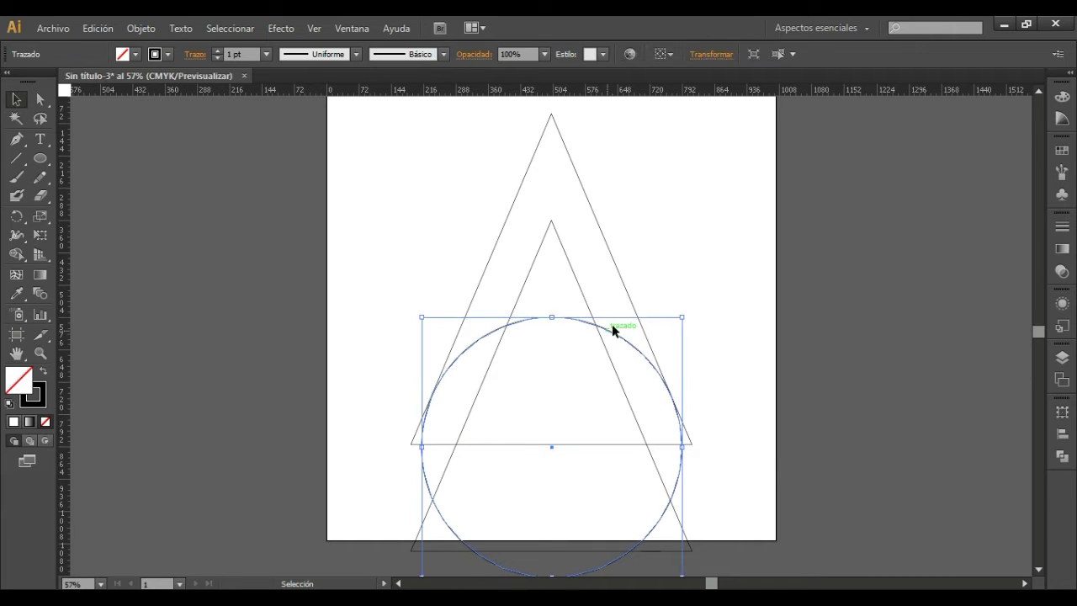
click(712, 255)
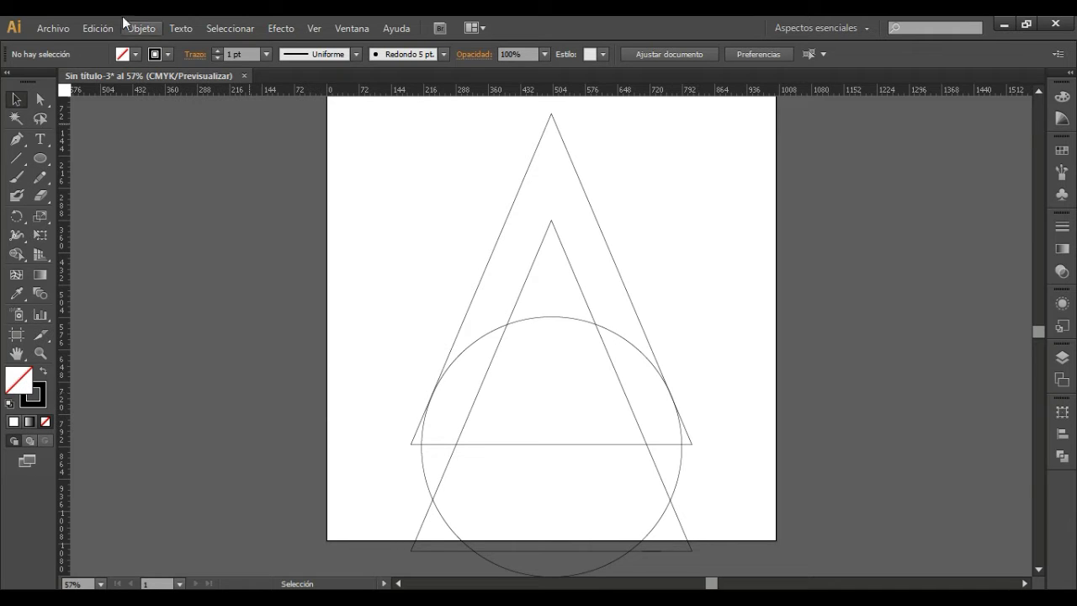
Draw a smaller circle, centre it inside the large one, and nudge it down five steps
click(39, 159)
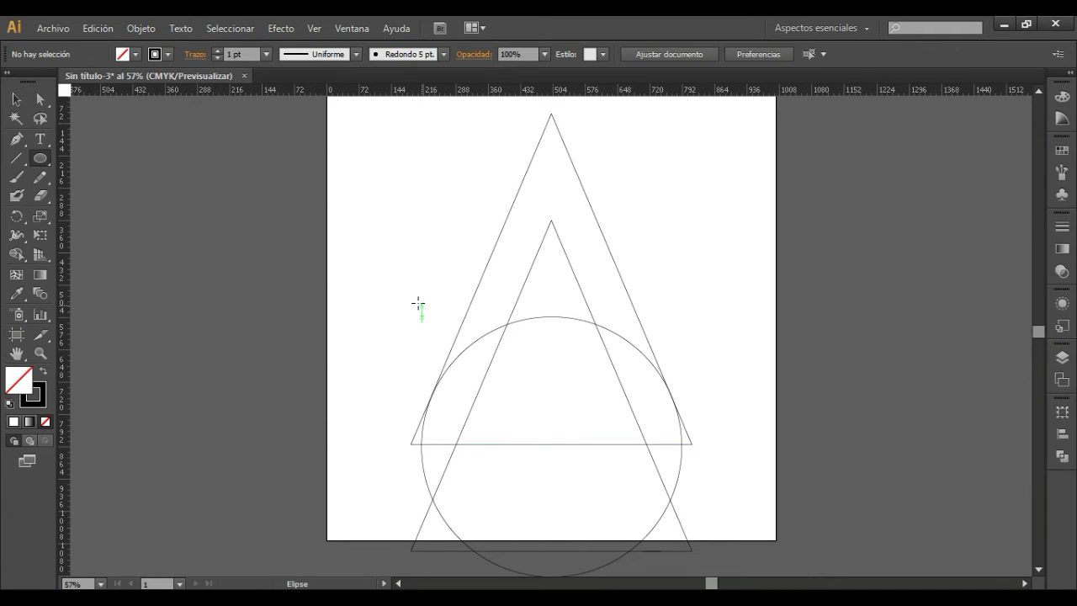
drag(419, 303, 614, 327)
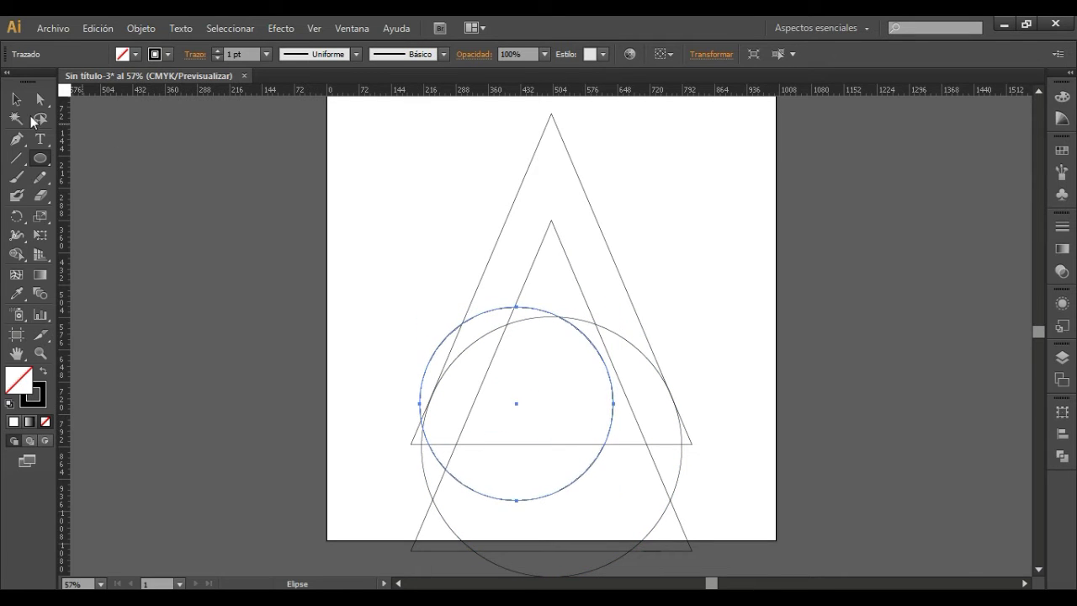
click(16, 98)
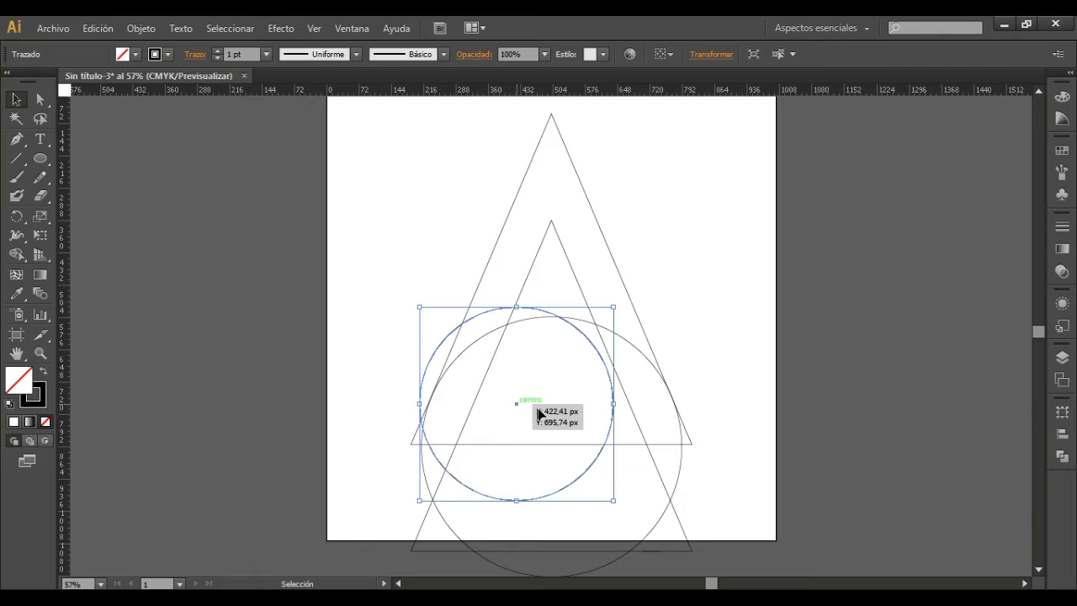
drag(538, 414, 553, 422)
key(Down)
key(Down)
key(Down)
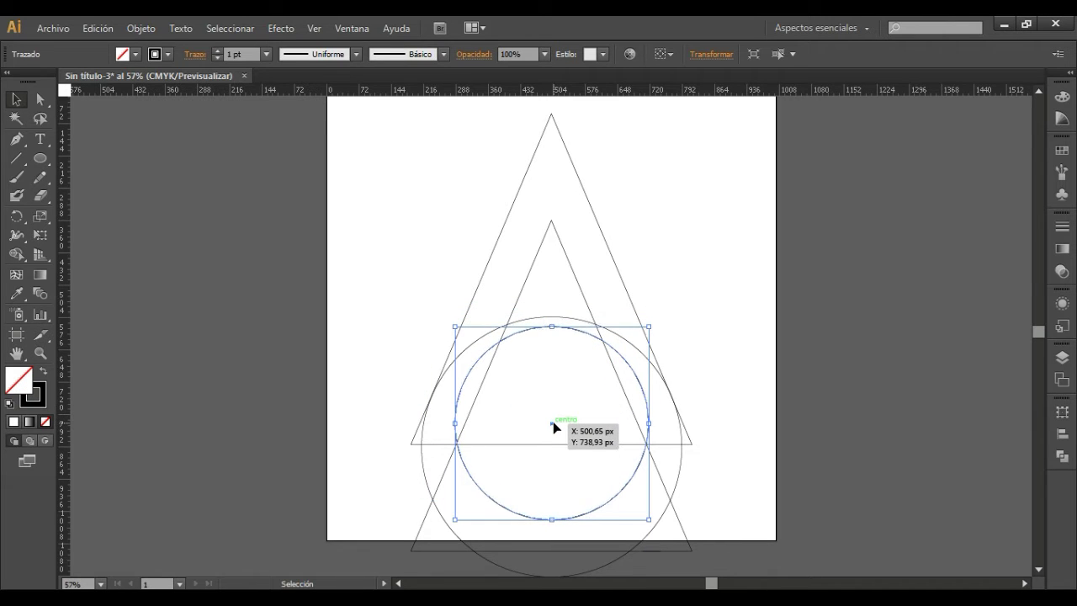
key(Down)
key(Down)
key(Down)
key(Down)
key(Down)
key(Down)
key(Down)
key(Down)
key(Down)
key(Down)
key(Down)
key(Down)
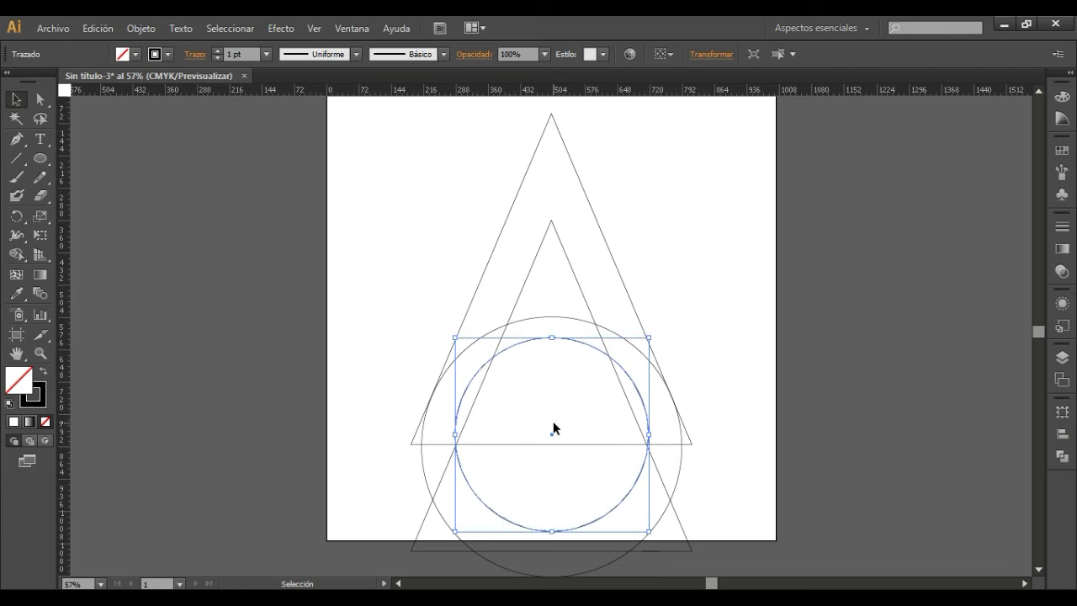
key(Down)
key(Down)
key(Down)
key(Down)
key(Down)
key(Down)
key(Down)
key(Down)
key(Down)
key(Down)
key(Down)
key(Down)
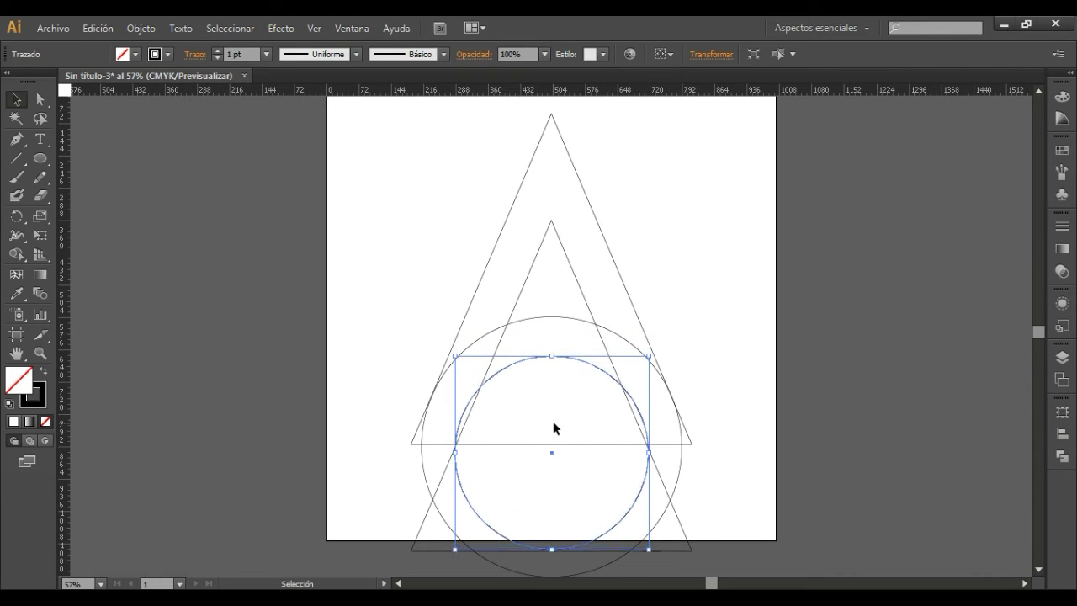
key(Down)
key(Down)
key(Down)
key(Down)
key(Down)
key(Down)
key(Down)
key(Down)
key(Down)
key(Down)
key(Down)
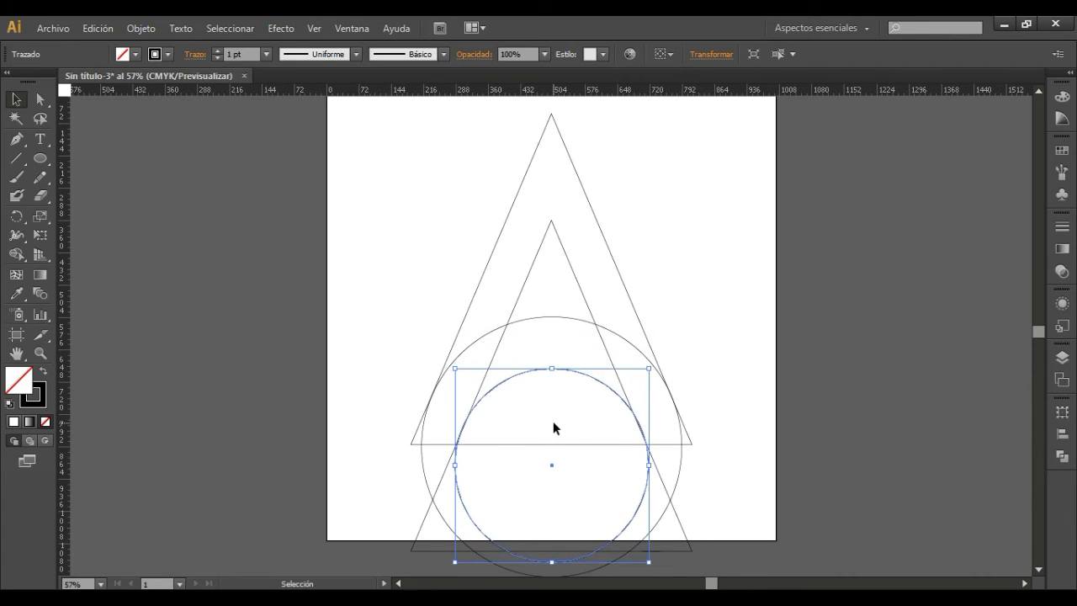
key(Down)
key(Down)
key(Down)
key(Down)
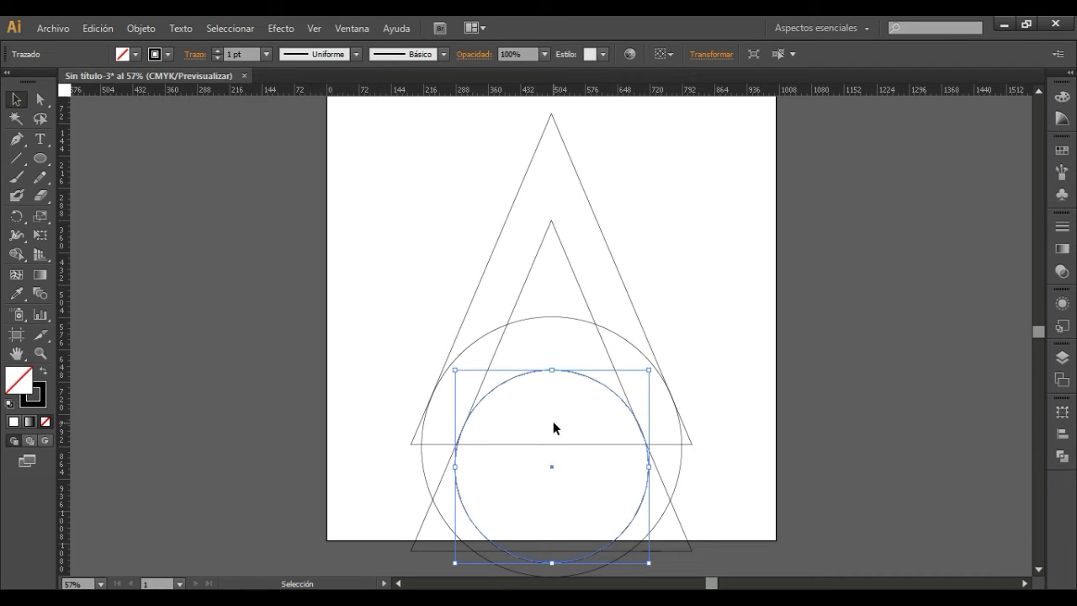
click(687, 266)
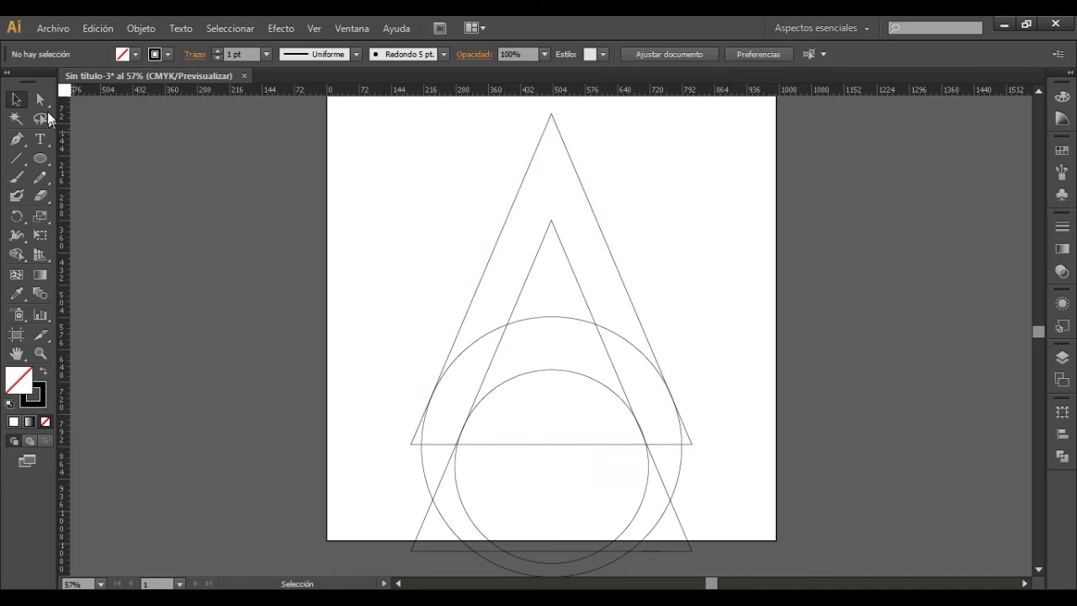
Select all objects on Capa 1 and merge the upper triangle regions with Shape Builder
click(1062, 357)
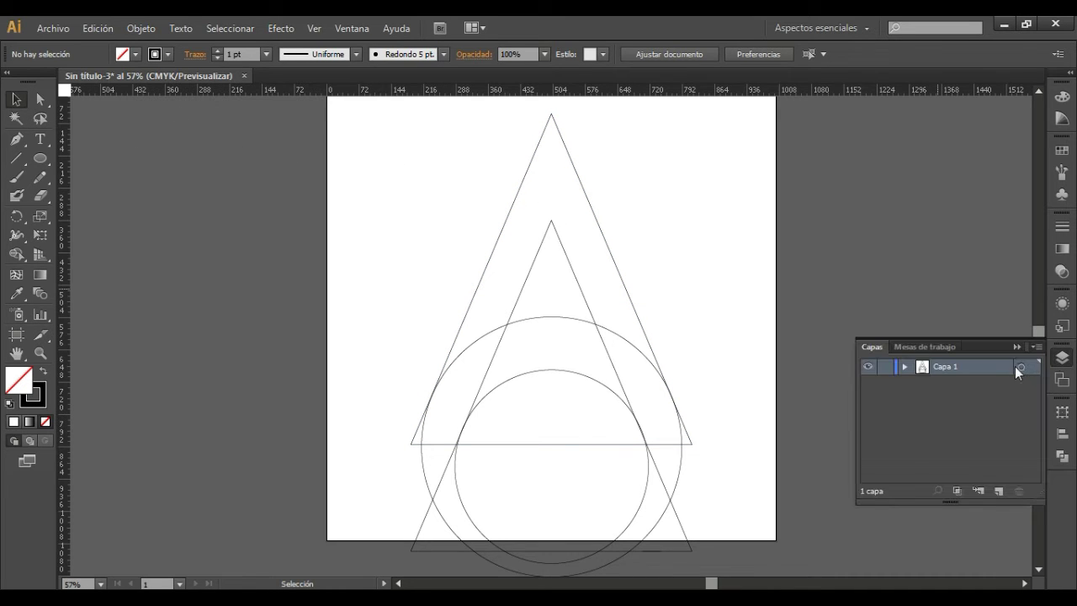
click(1021, 367)
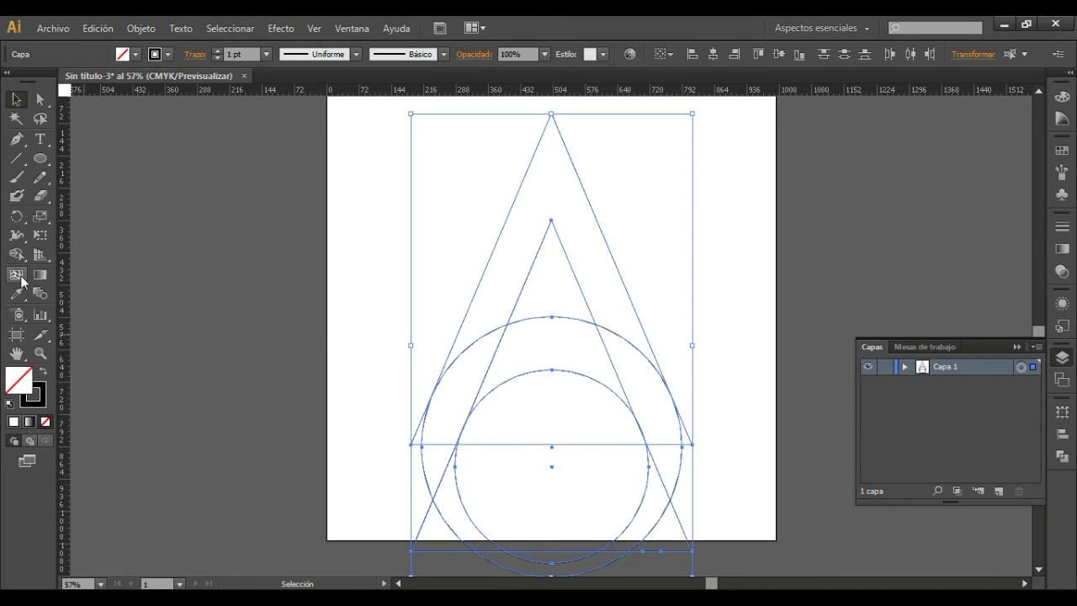
click(16, 257)
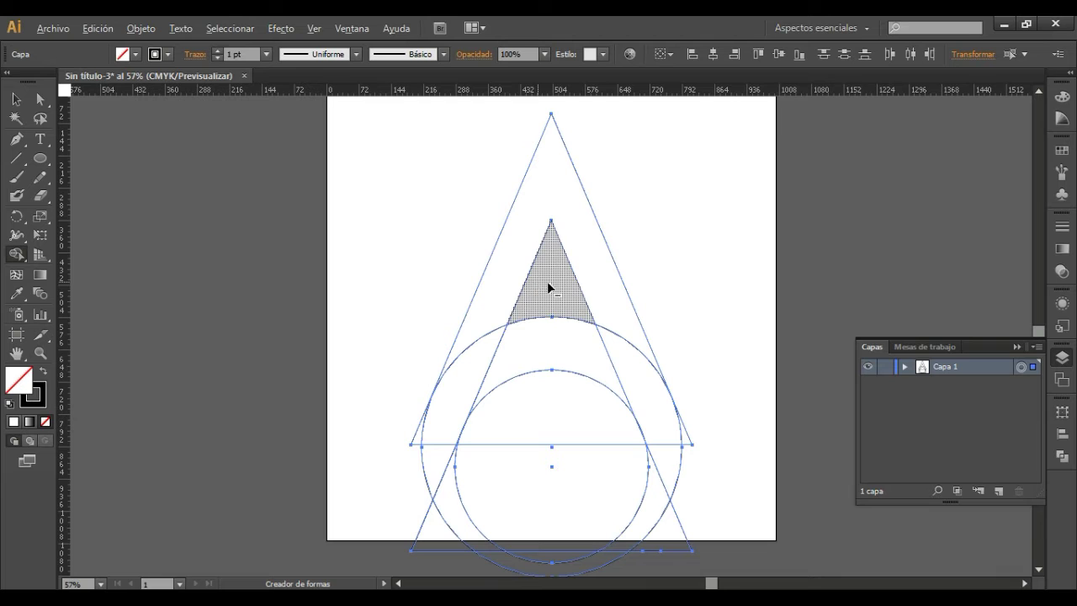
drag(556, 294, 665, 371)
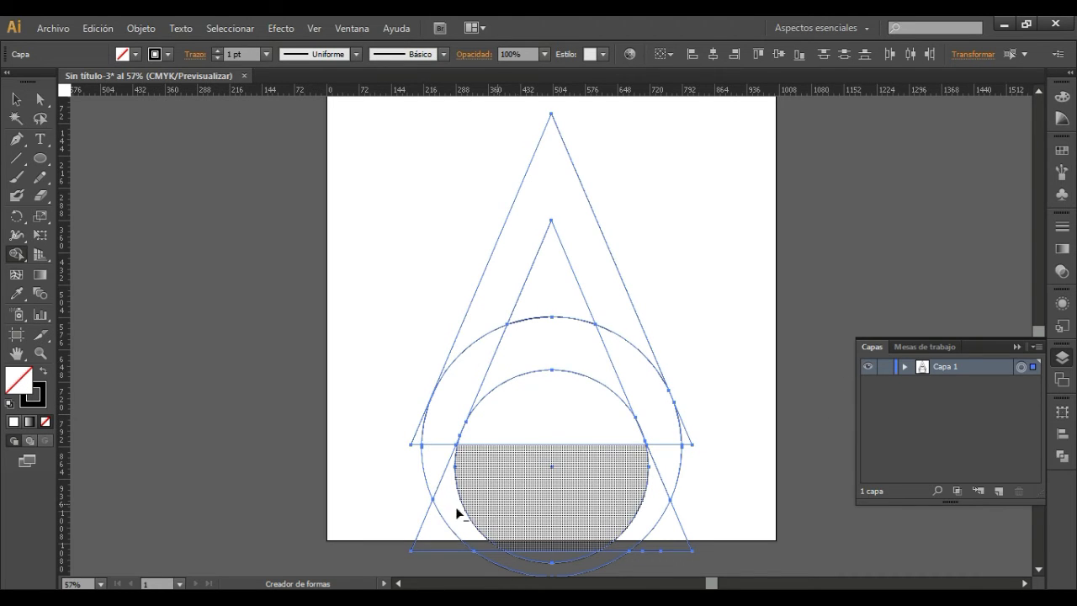
Delete the circle and triangle pieces lying below the outer triangle's base line
drag(457, 515, 473, 509)
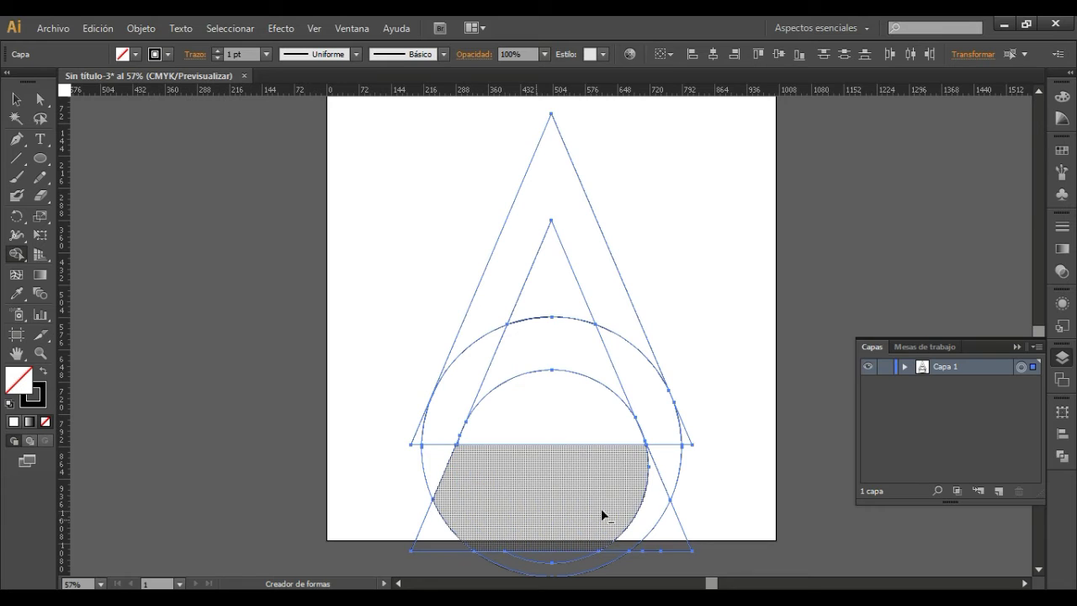
drag(630, 497, 682, 523)
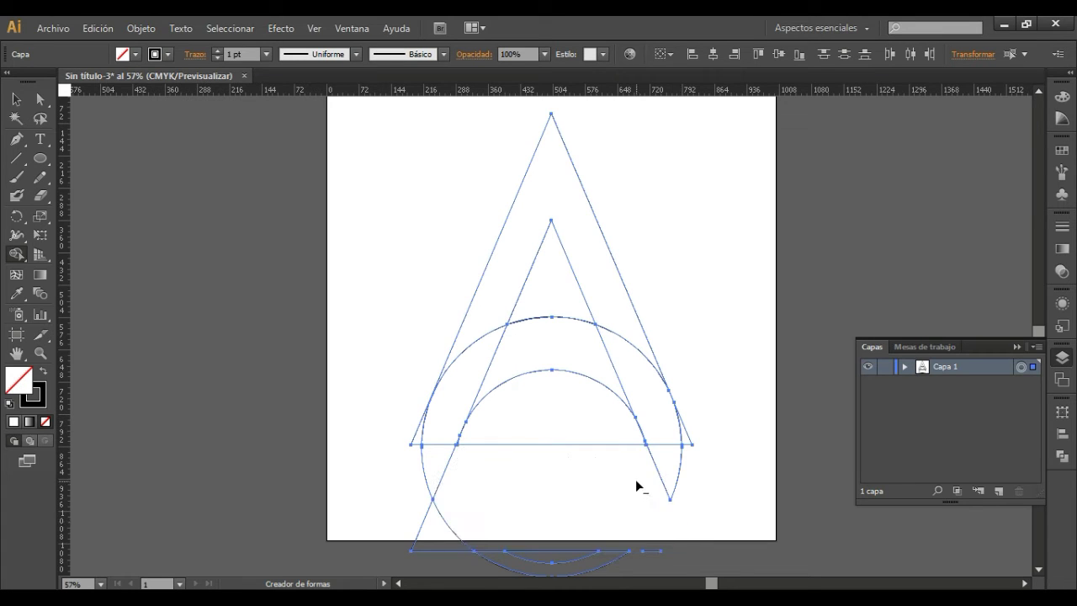
alt+click(673, 483)
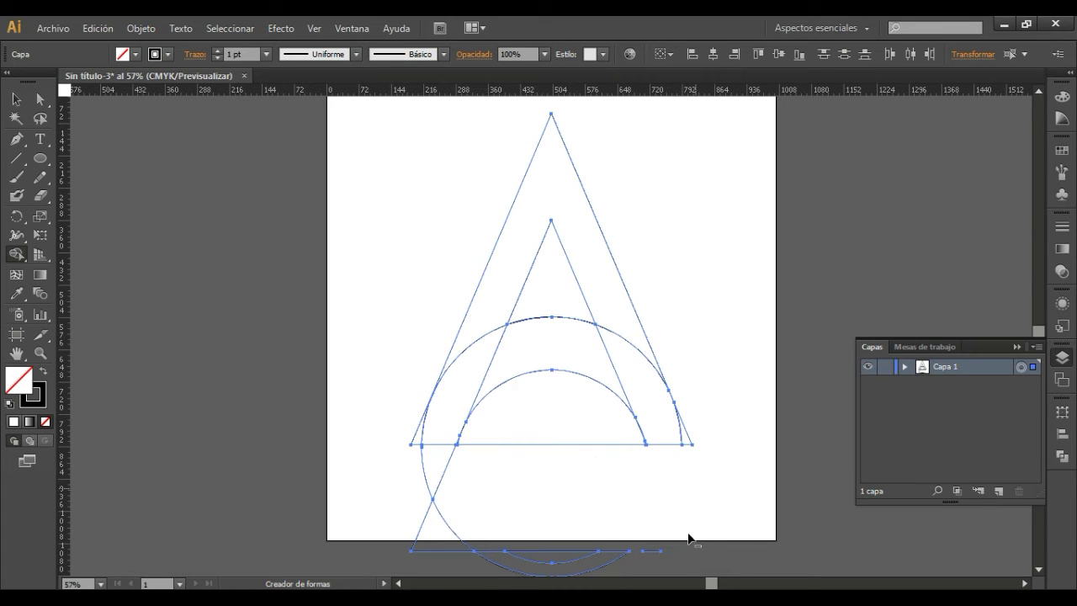
alt+click(578, 566)
drag(469, 534, 394, 544)
drag(412, 493, 535, 470)
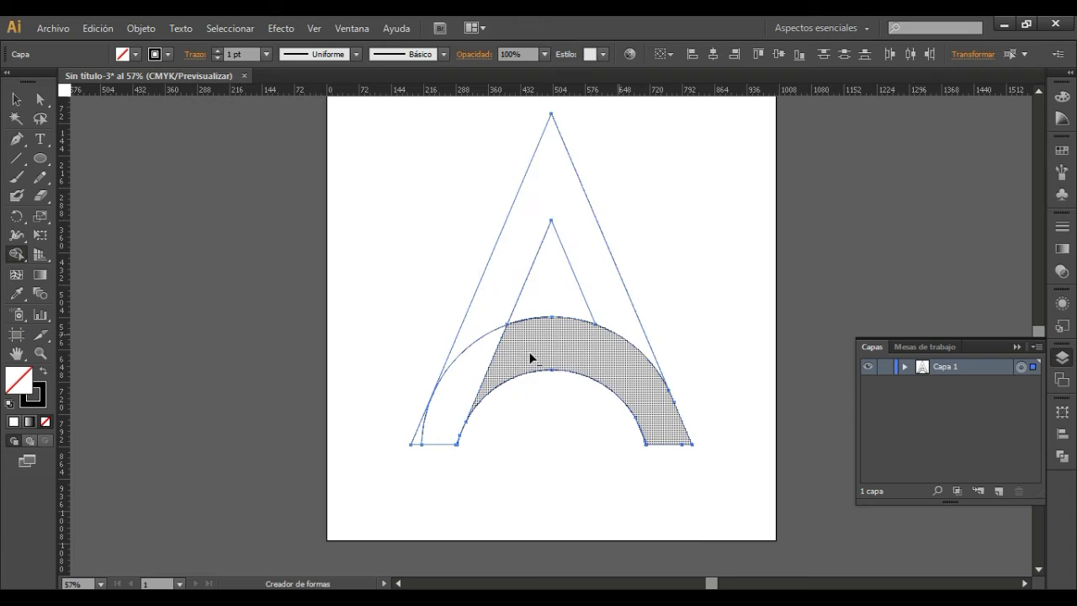
Delete the leftover left arc, merge the legs and arch, and undo the wrong deletion
alt+click(457, 364)
drag(623, 341, 646, 387)
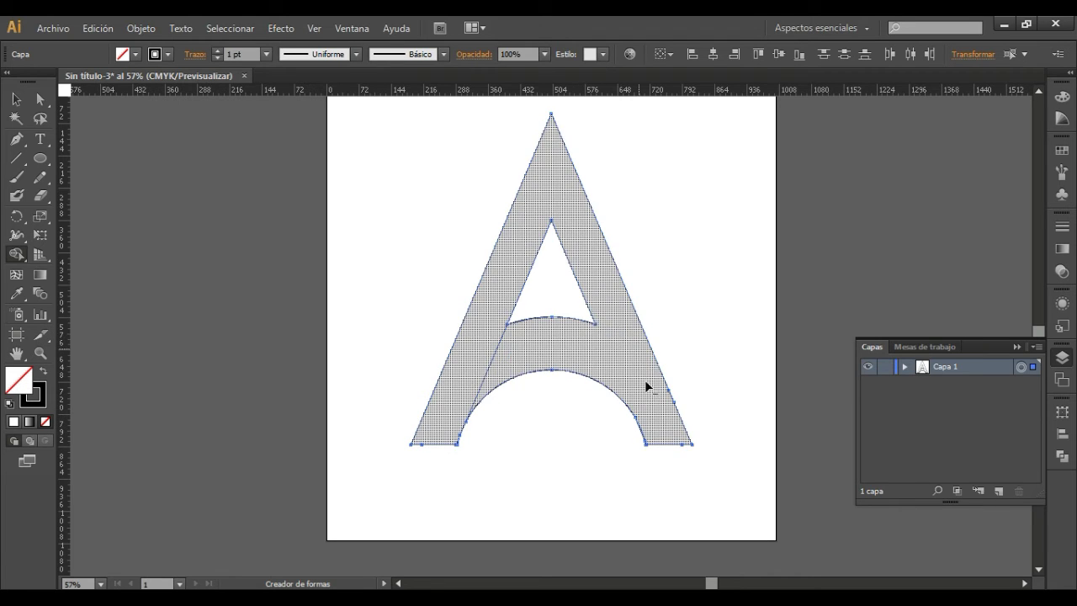
click(97, 28)
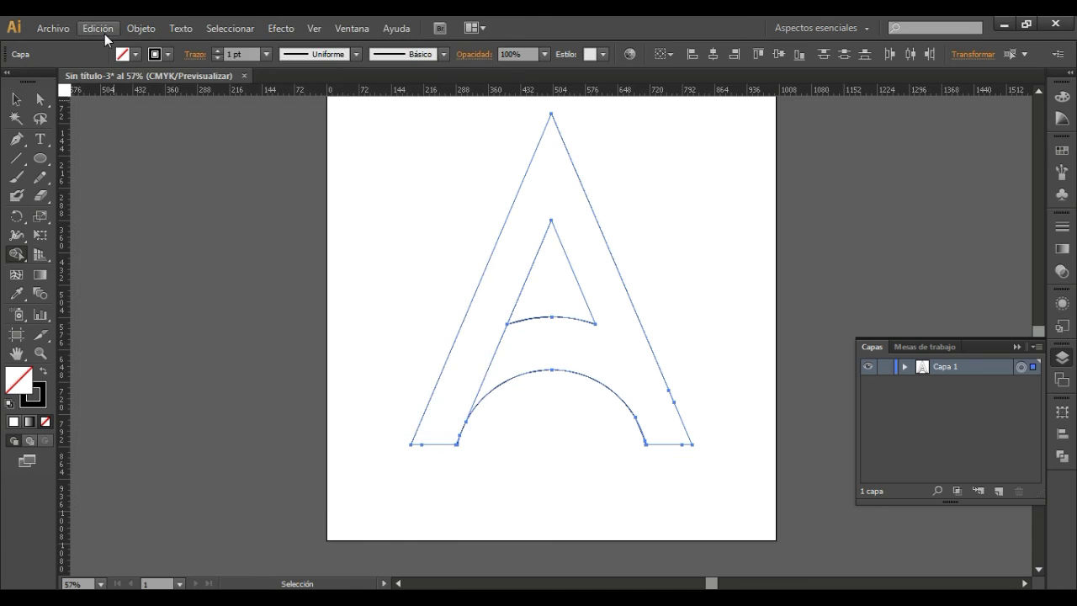
click(98, 27)
click(113, 47)
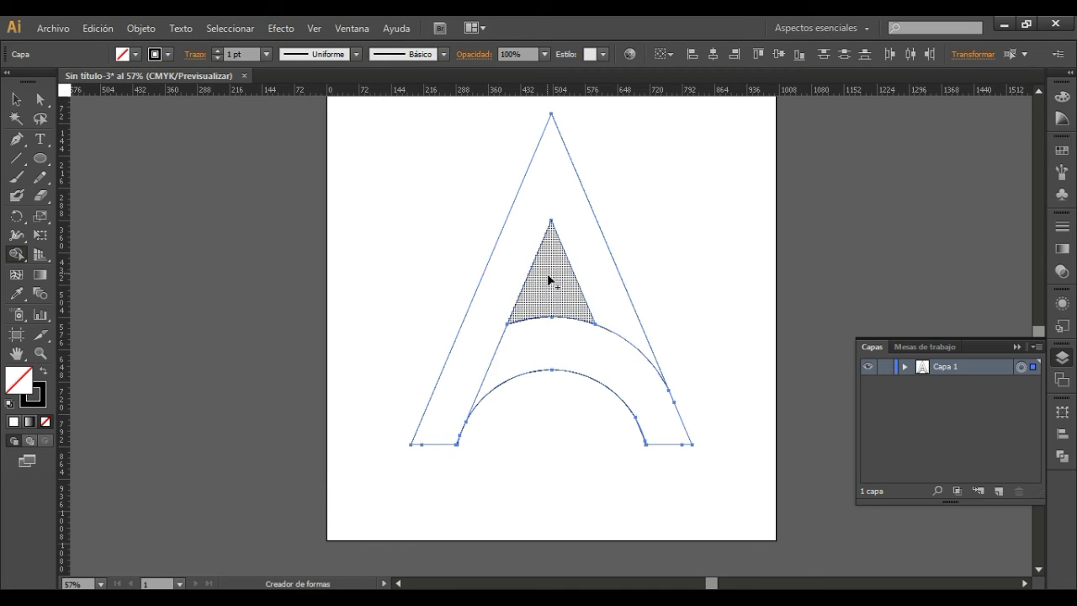
click(16, 99)
key(ctrl+a)
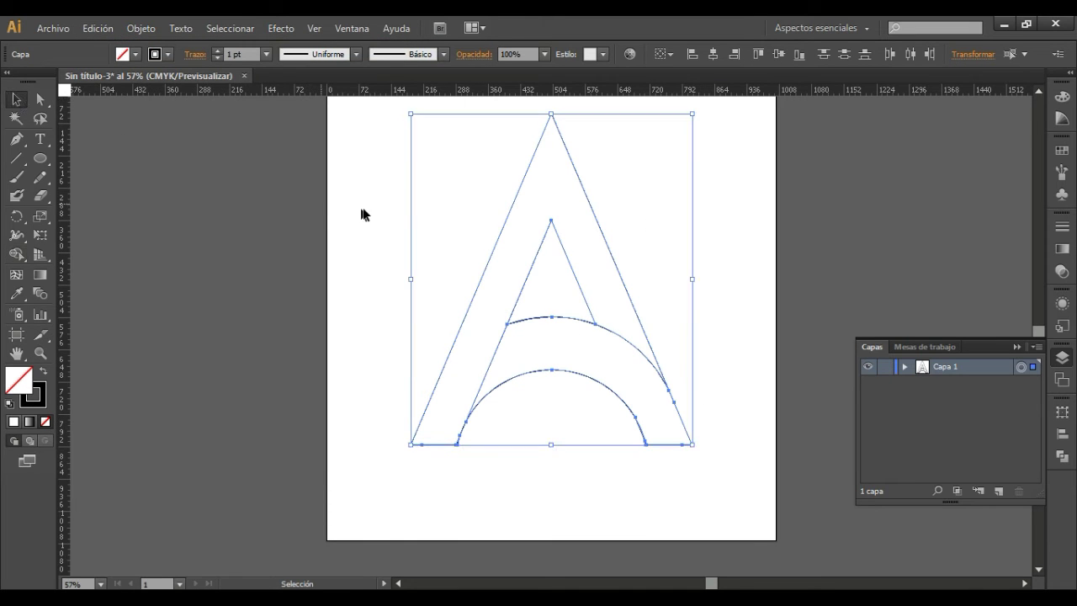
click(372, 212)
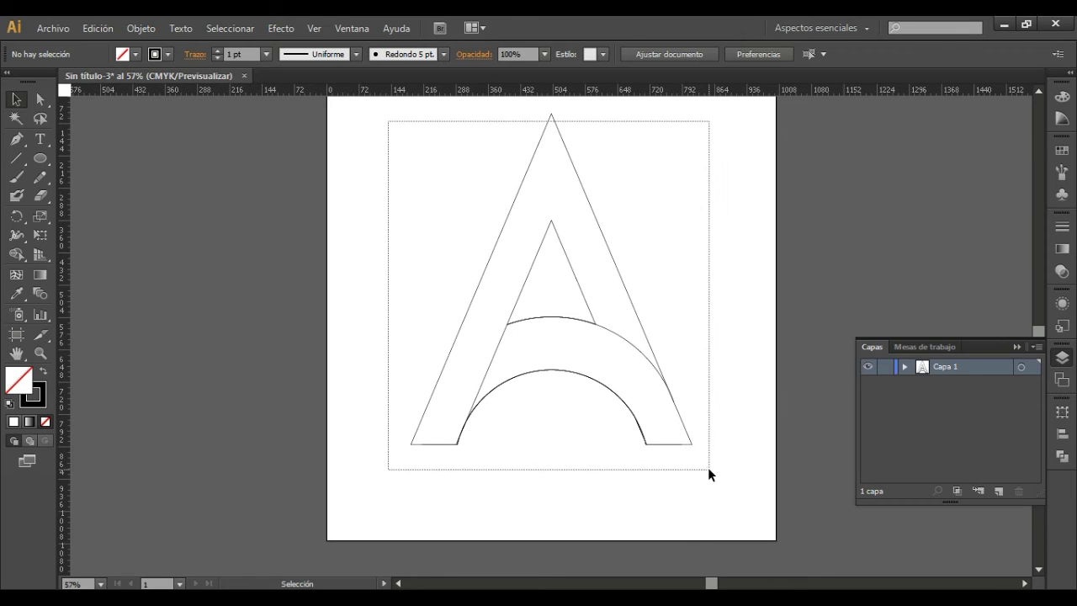
Select the whole A for Live Paint and pick a cyan fill, showing its Color Guide shades
drag(546, 145, 708, 467)
click(16, 254)
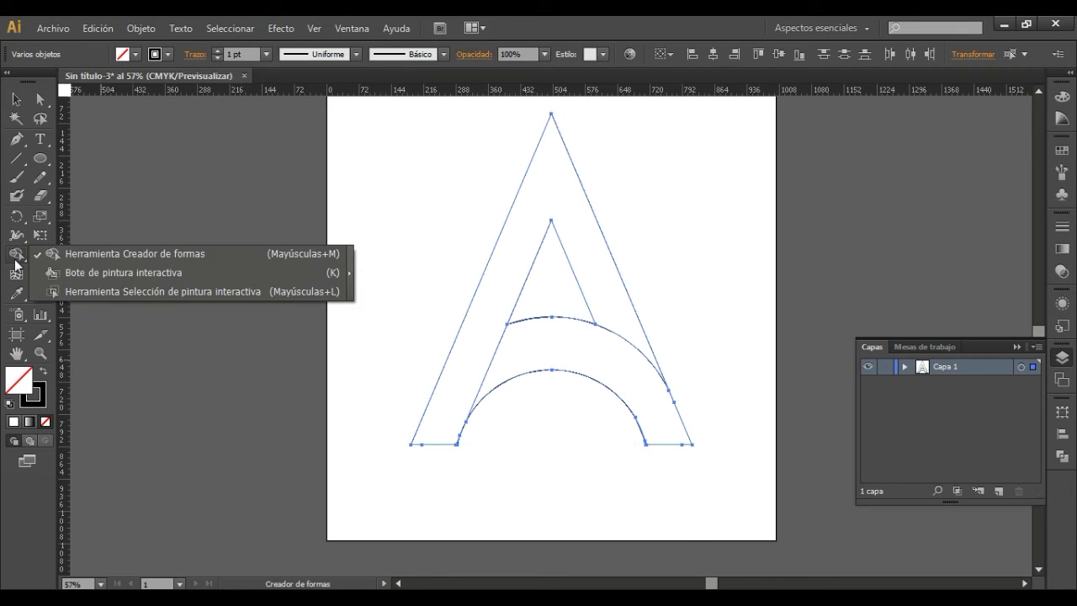
click(103, 278)
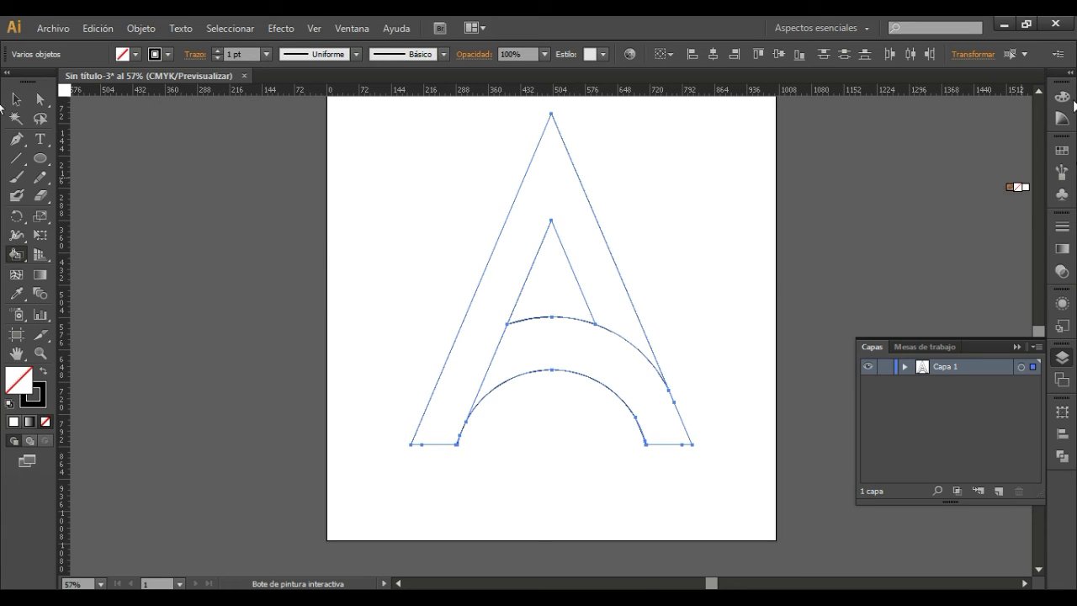
click(1062, 98)
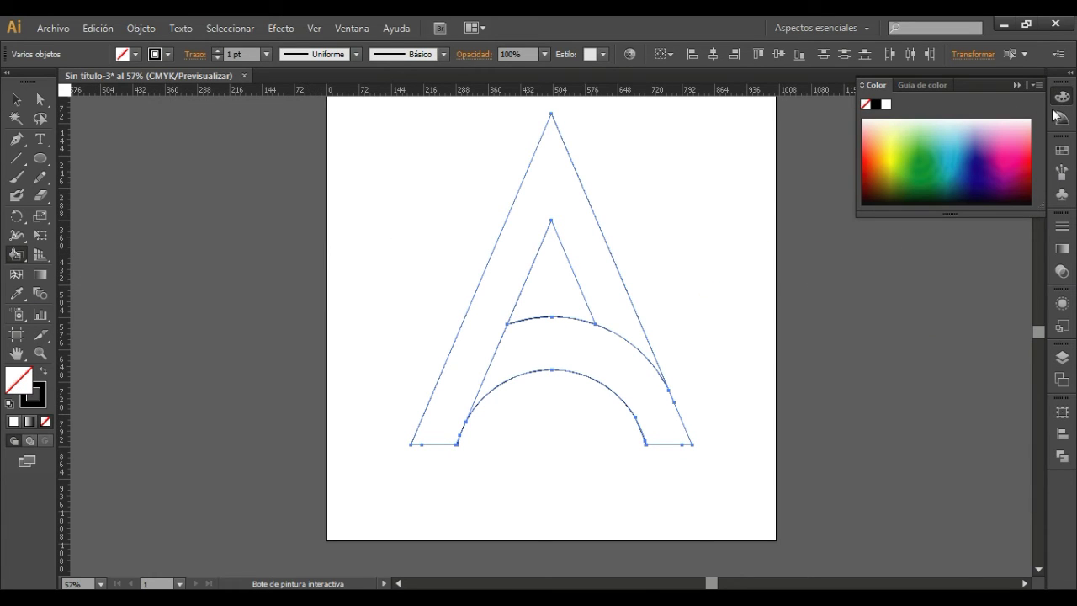
mouse_move(959, 145)
mouse_down()
mouse_move(955, 131)
mouse_move(957, 144)
mouse_up()
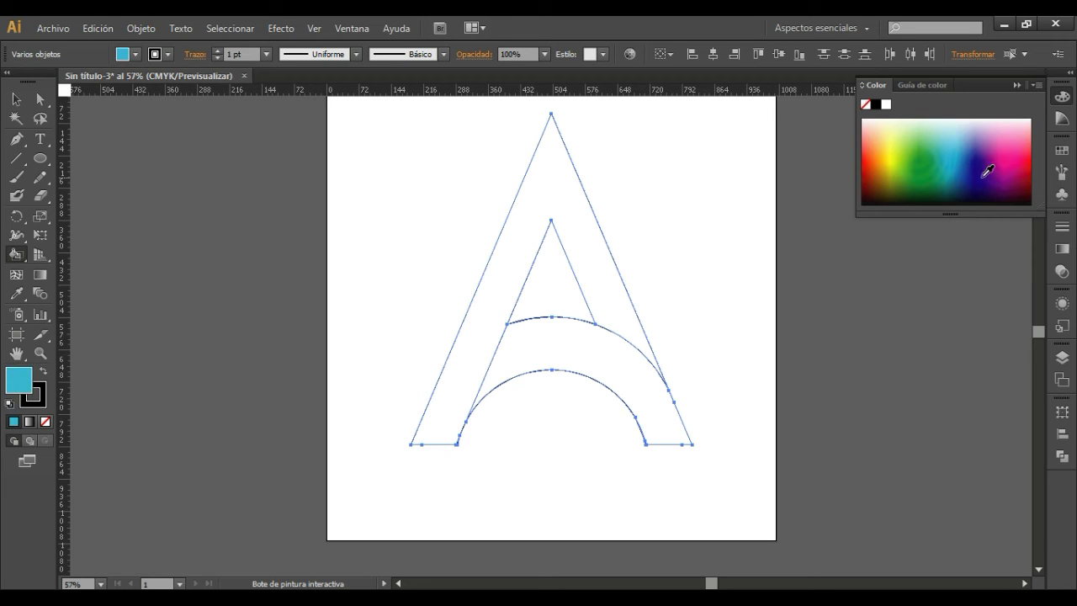
click(1060, 120)
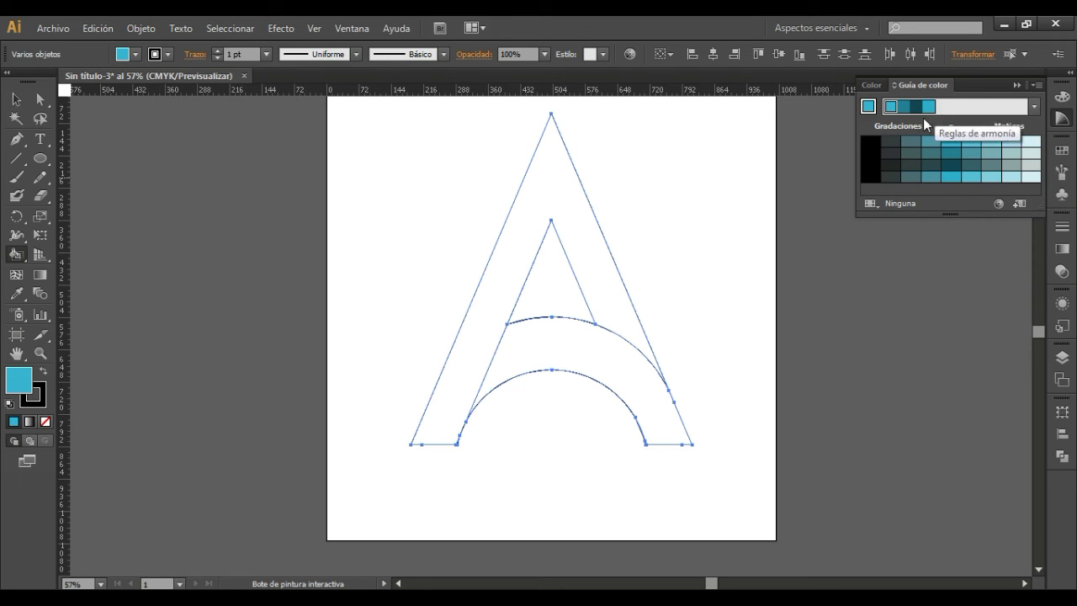
Fill the A's legs and pointed upper section with a darker teal
key(v)
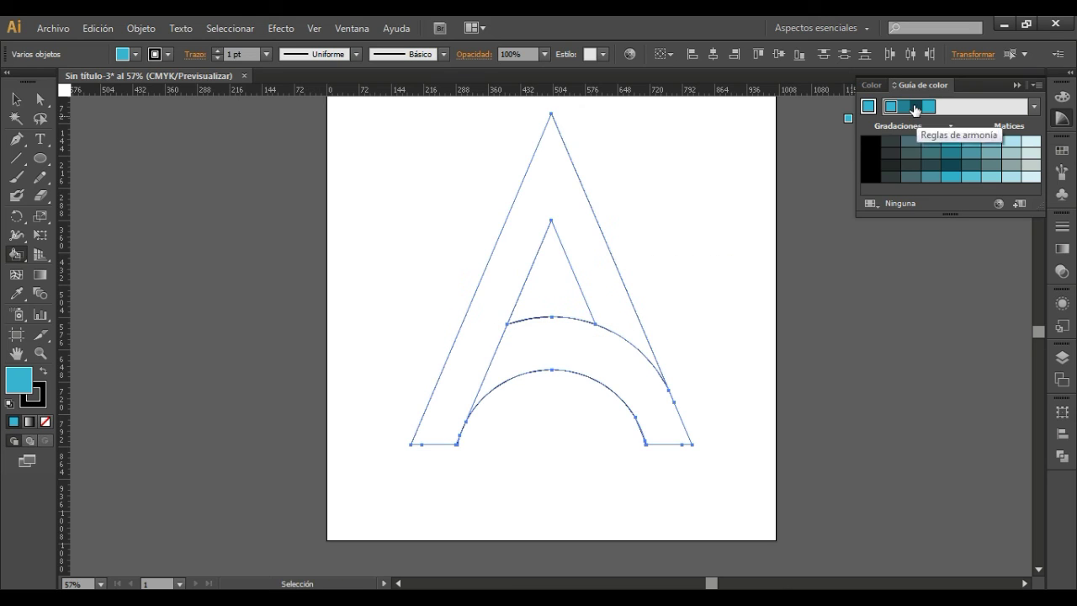
click(907, 110)
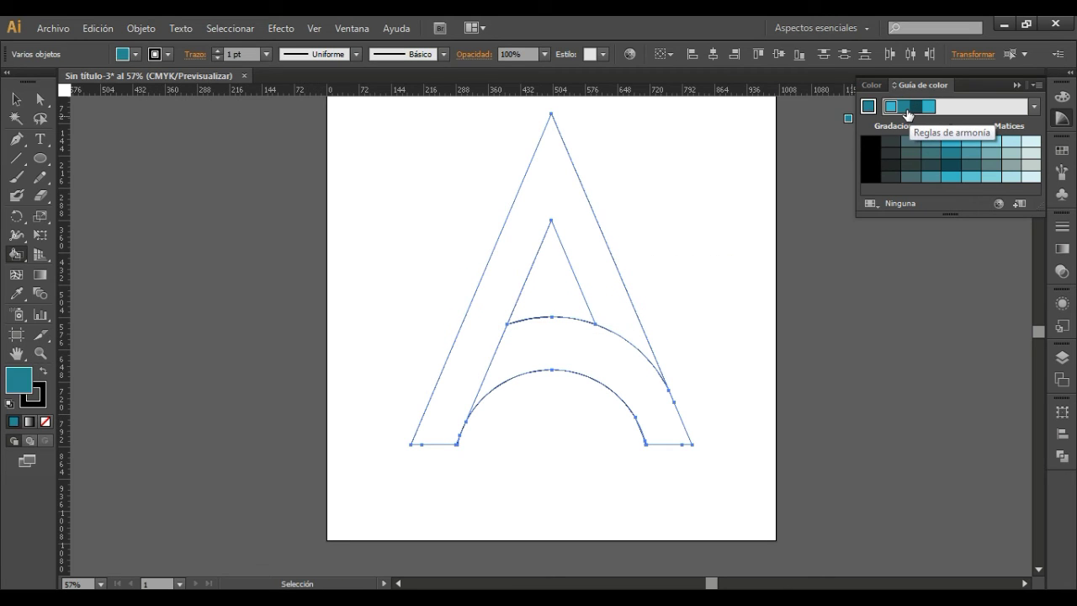
key(k)
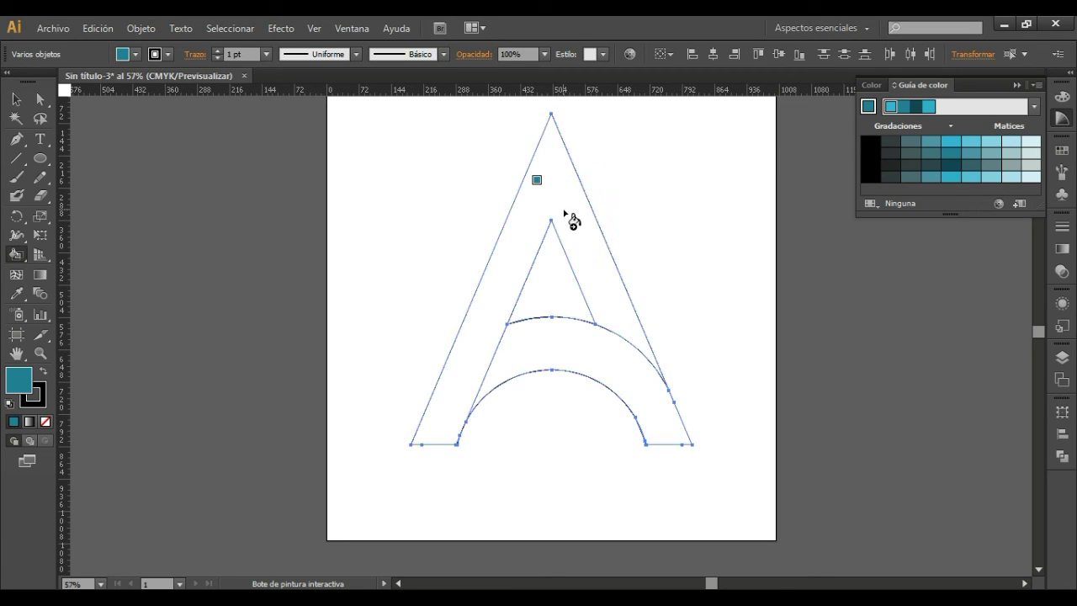
click(564, 211)
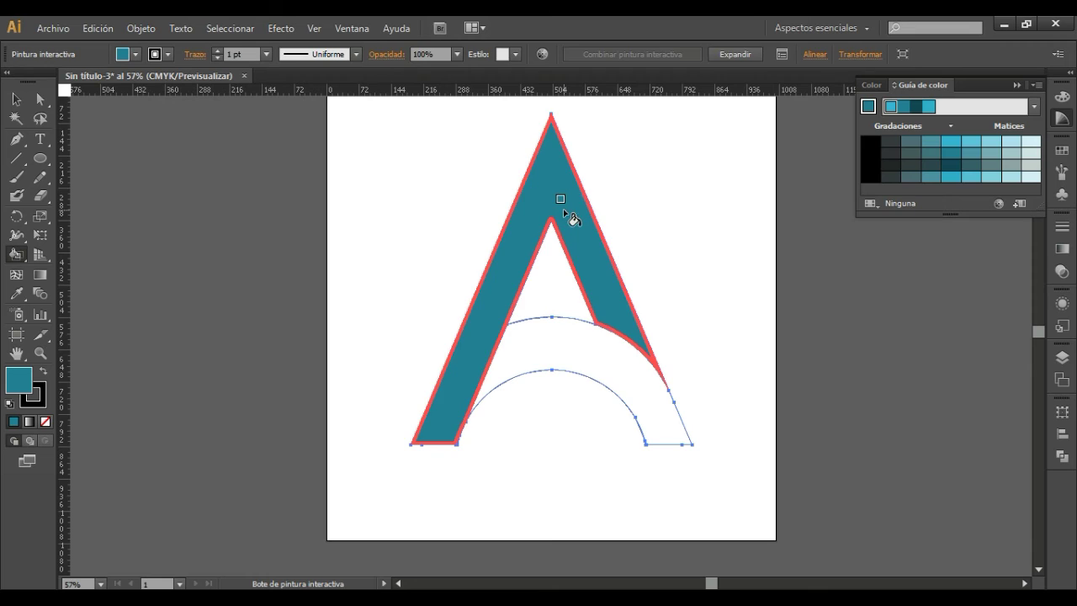
click(889, 106)
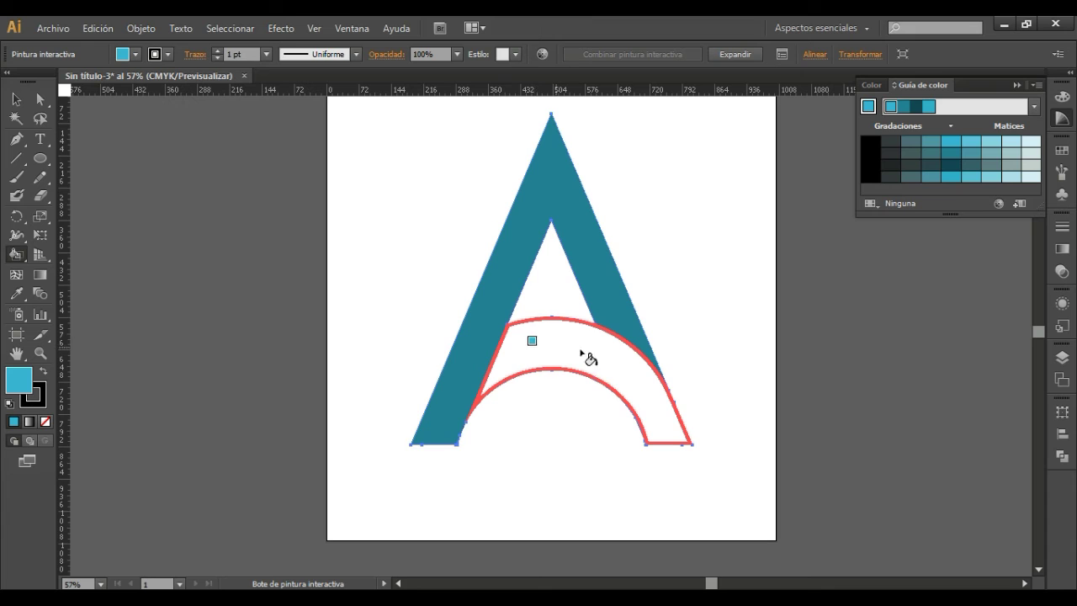
Select the whole letter and set its stroke colour to None
click(640, 378)
click(24, 101)
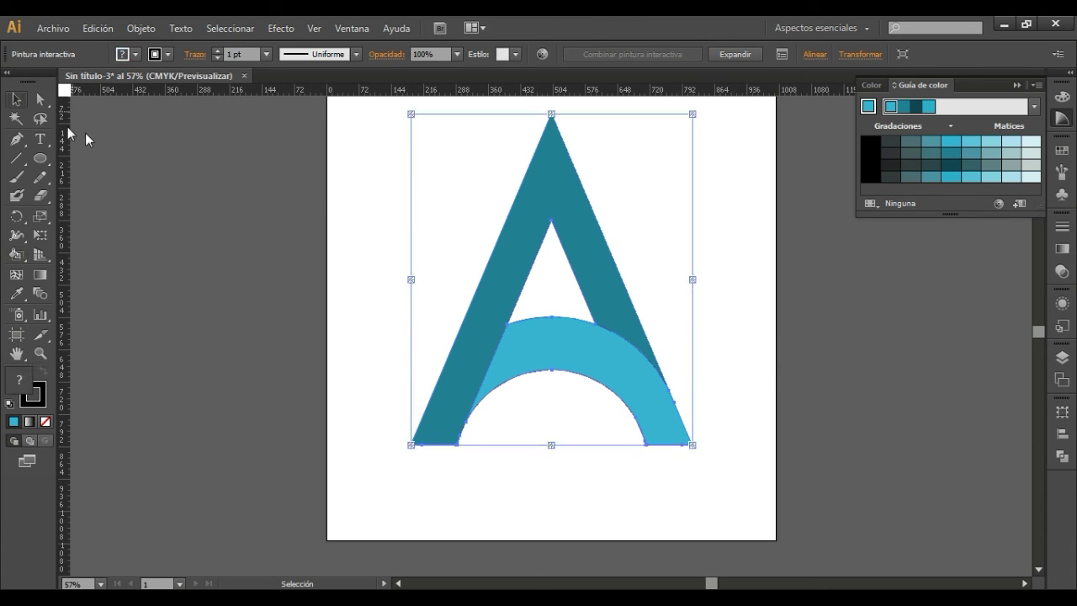
click(359, 219)
drag(385, 154, 737, 467)
click(168, 54)
click(11, 81)
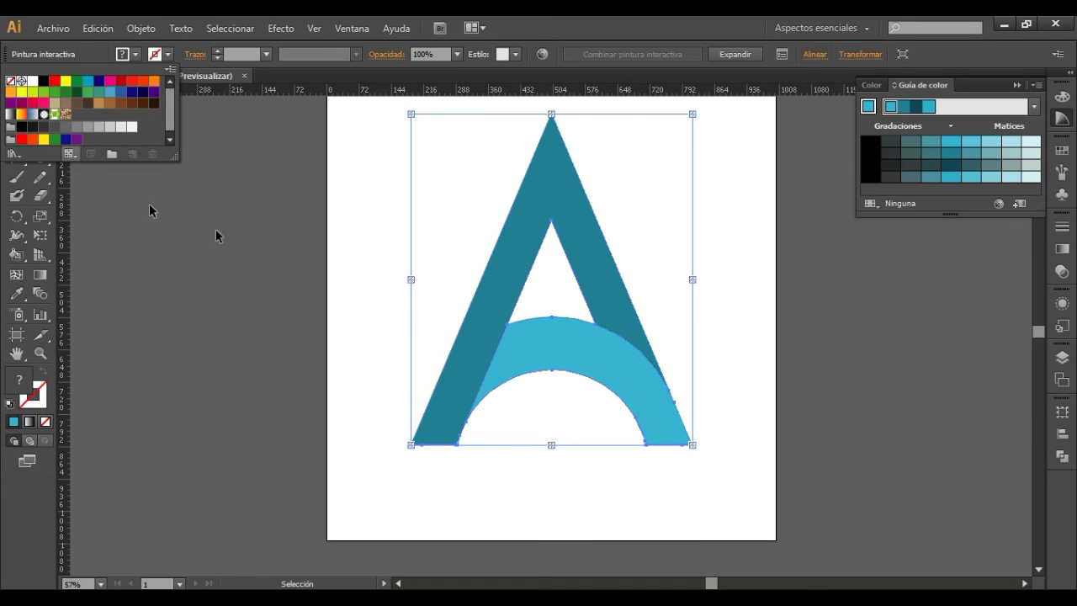
click(343, 261)
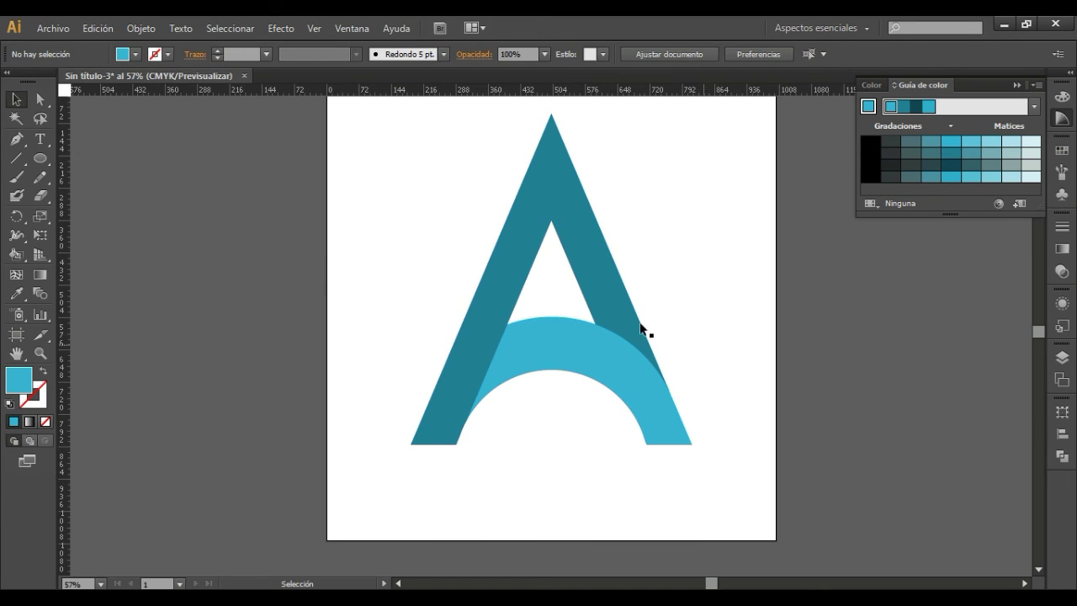
Fill the arch crossbar with a darker teal from the Color Guide harmony swatches
click(544, 365)
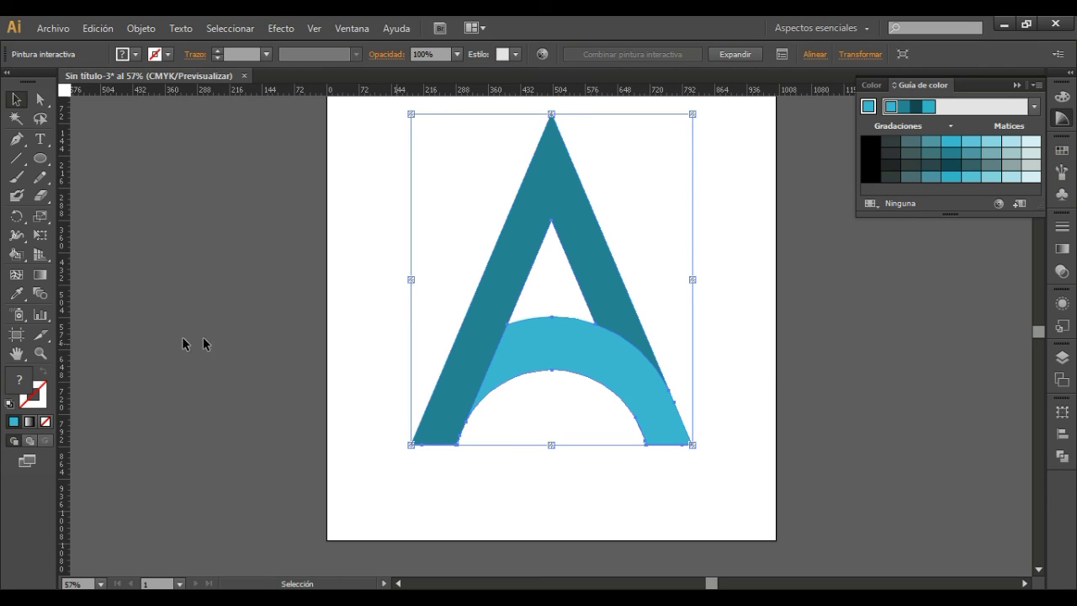
click(15, 254)
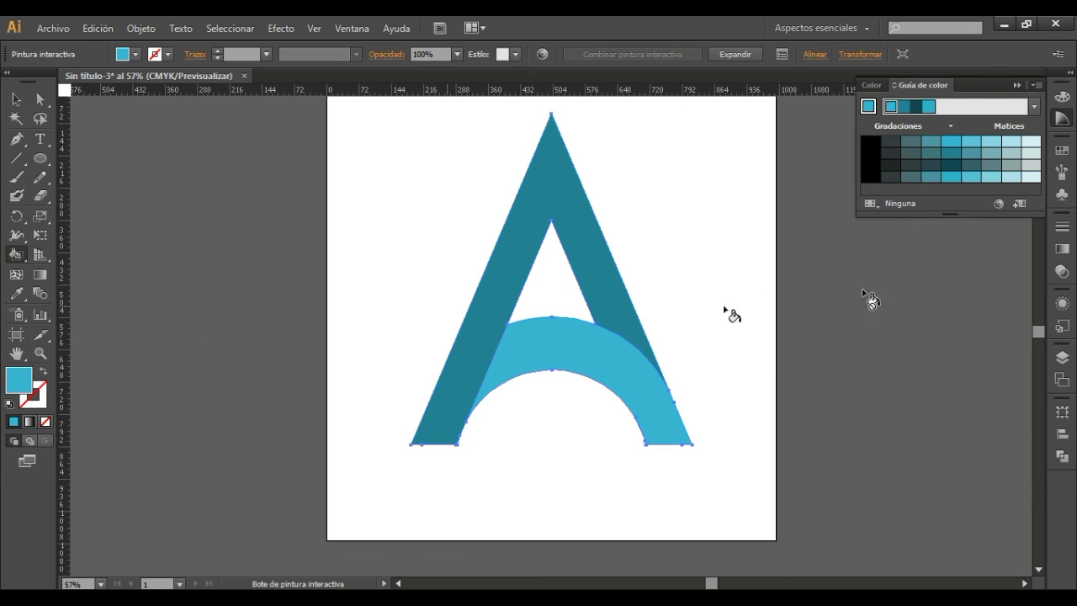
click(904, 107)
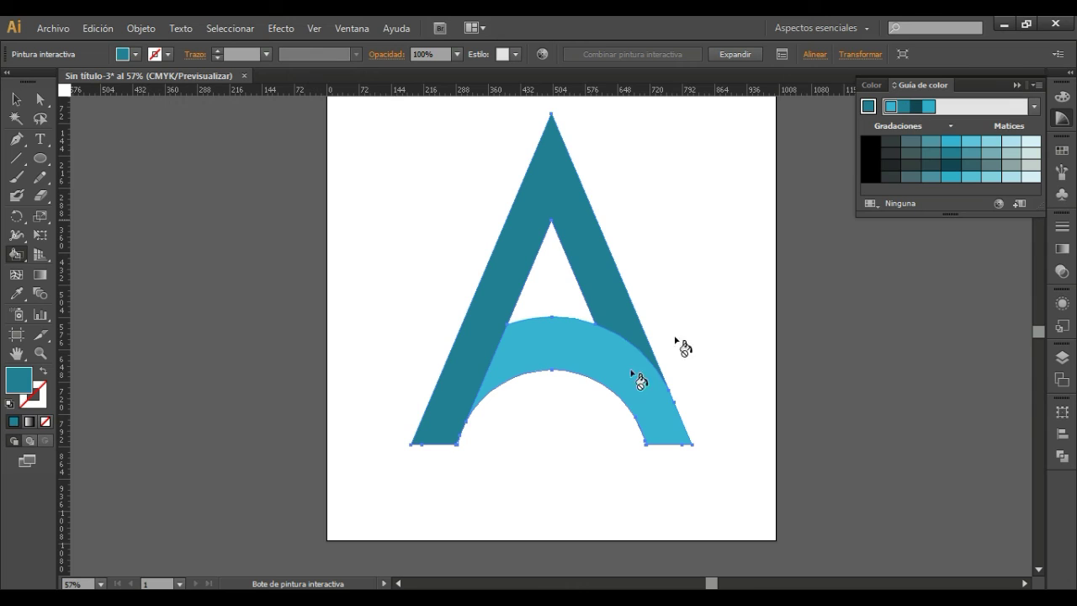
click(572, 358)
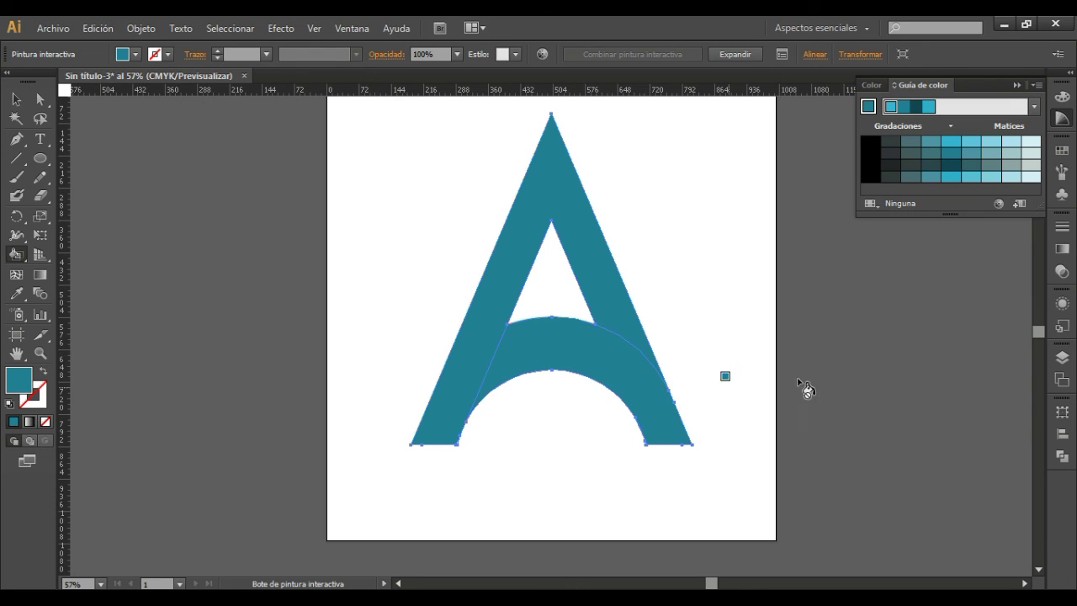
click(916, 107)
click(603, 344)
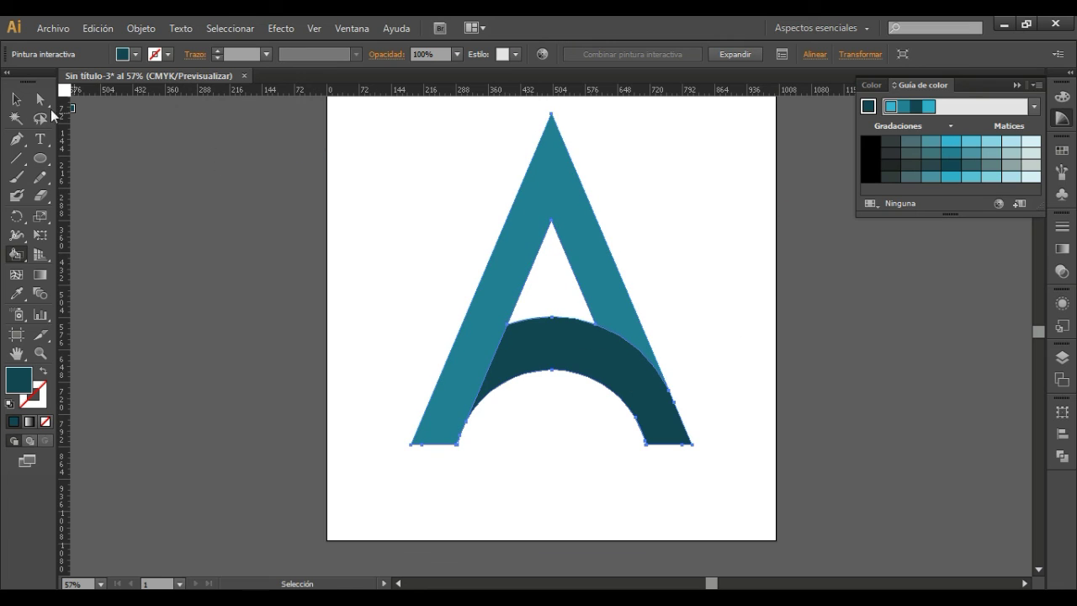
click(16, 98)
Deselect the letter and collapse the Color Guide panel
click(434, 255)
click(363, 251)
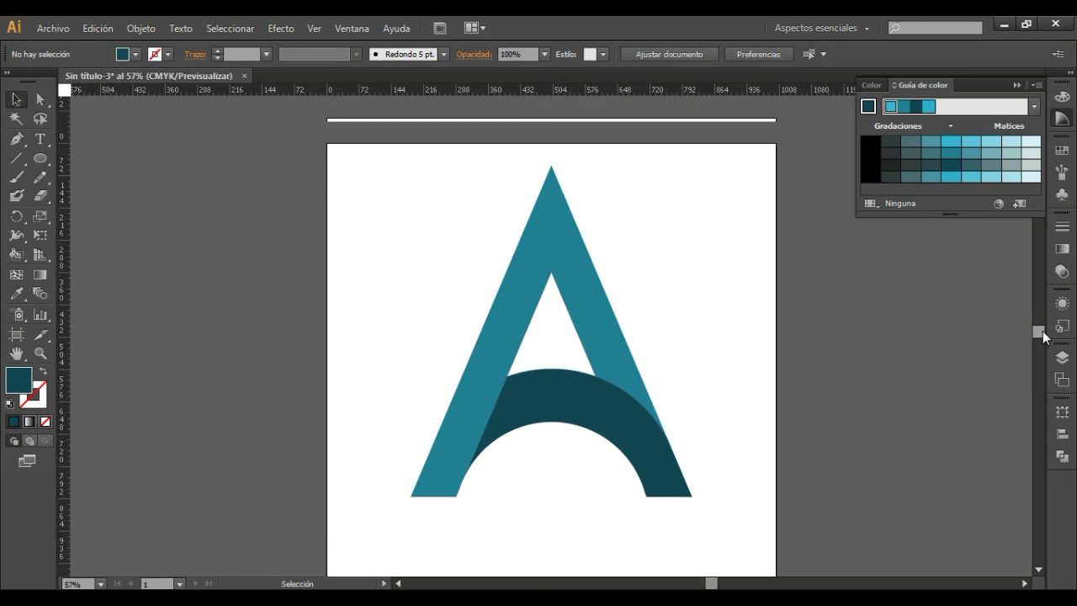
drag(1041, 335, 1046, 339)
scroll(1046, 339, up, 3)
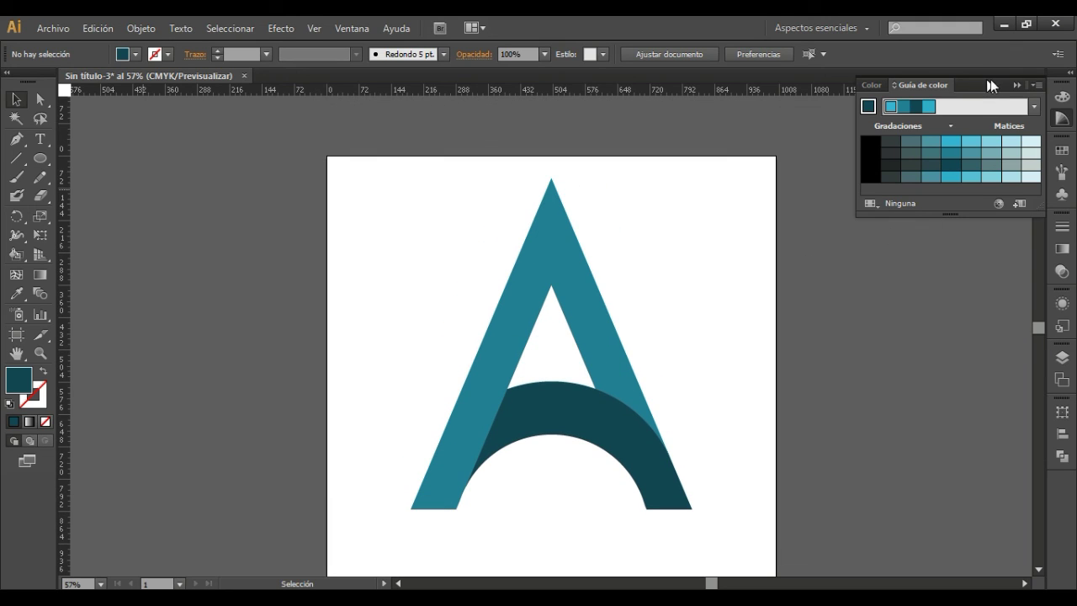
click(1011, 85)
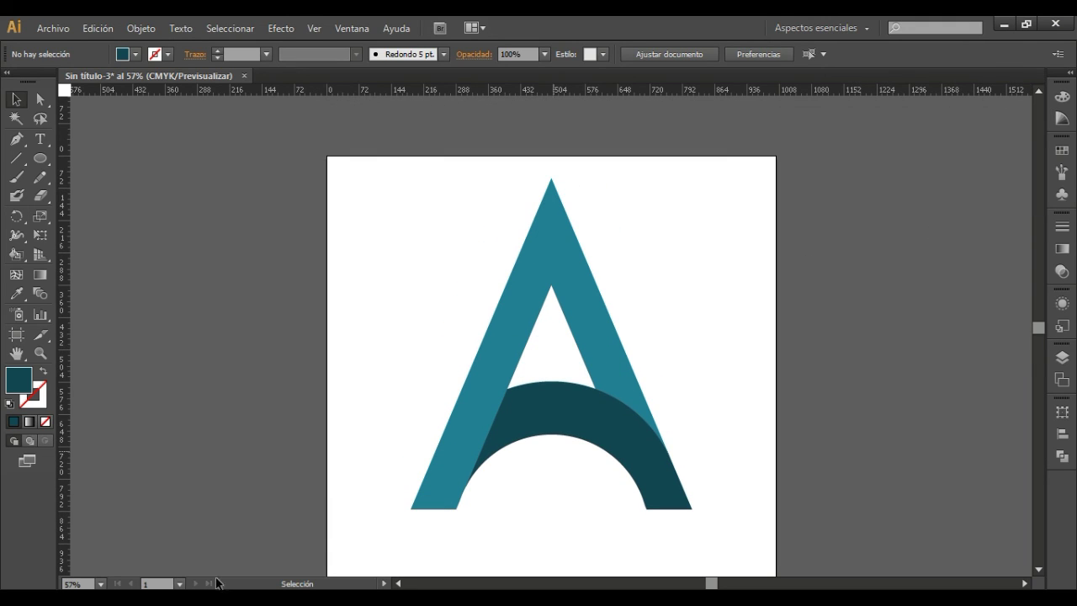
Set the zoom to 100%, then to 66.67% to view the whole letter
click(101, 584)
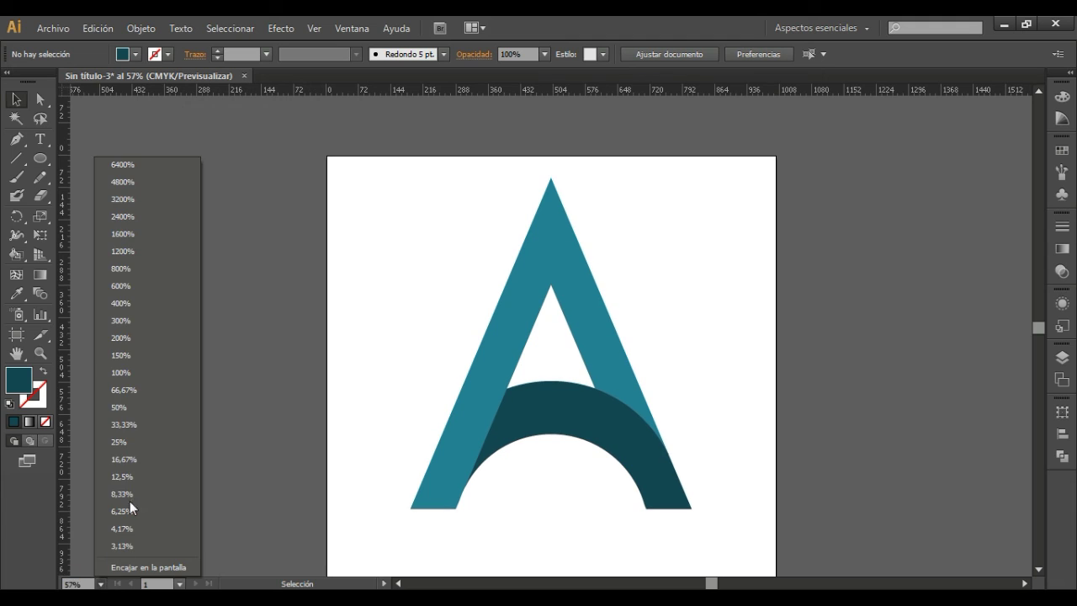
click(125, 373)
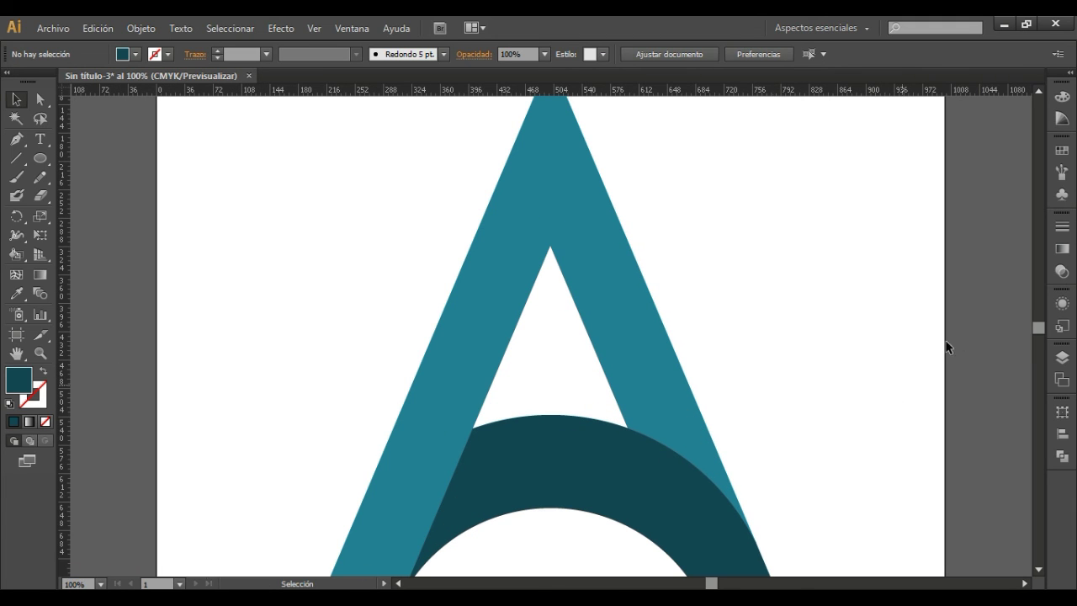
drag(1038, 328, 1041, 334)
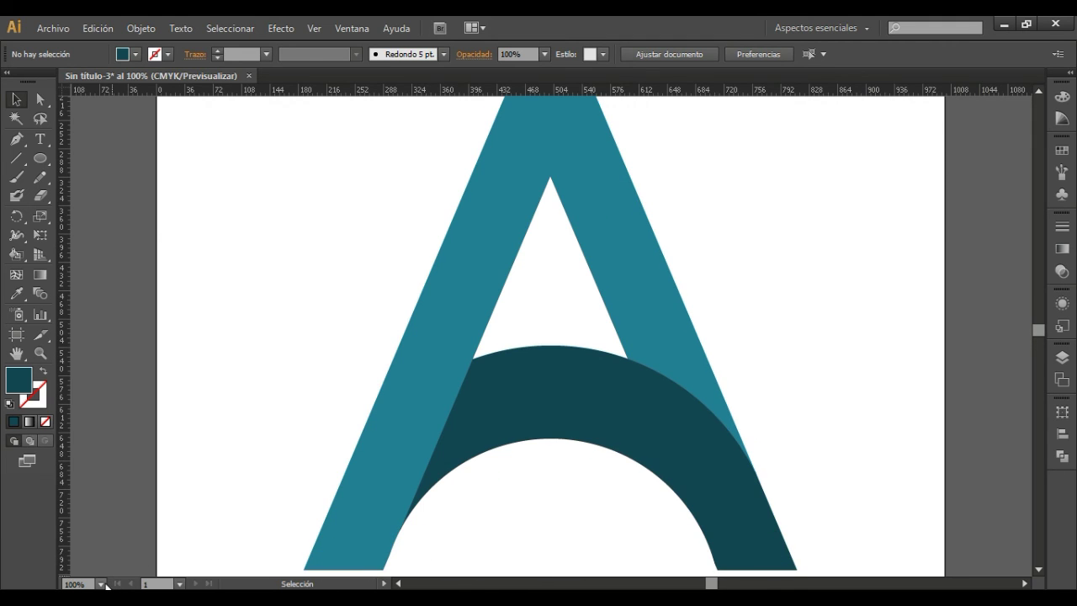
click(101, 583)
click(141, 390)
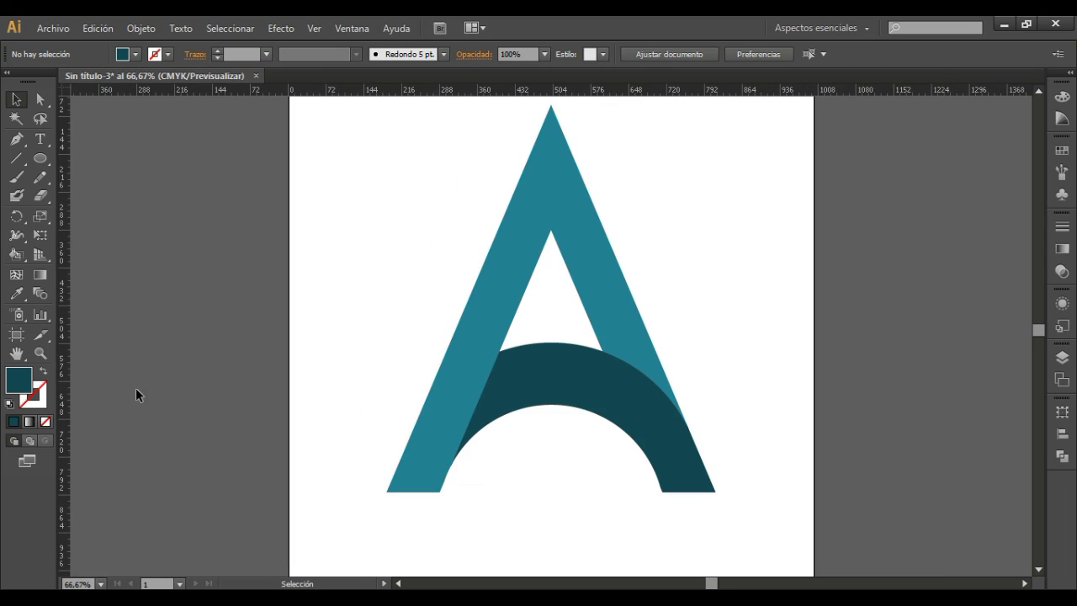